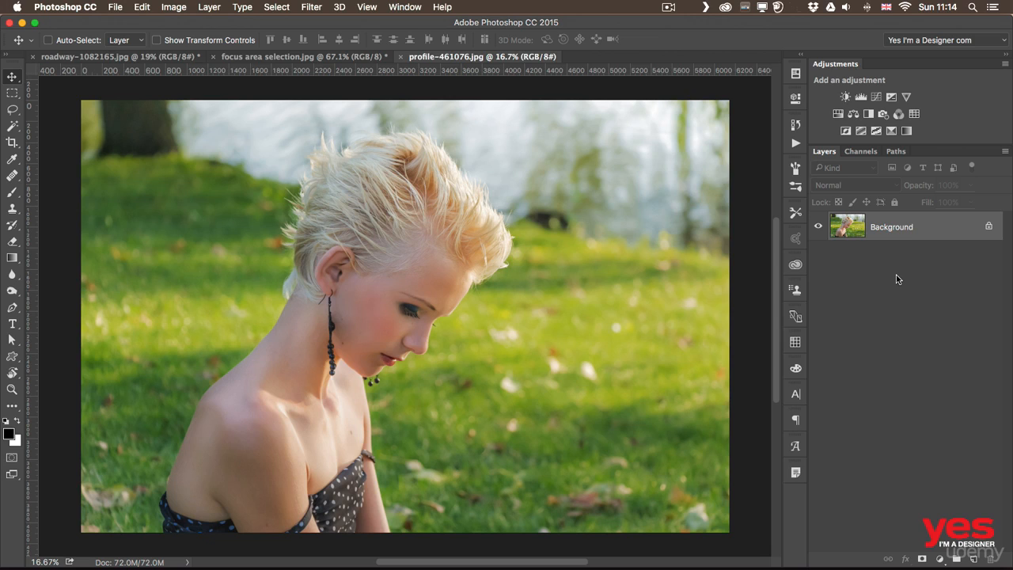
pyautogui.click(273, 7)
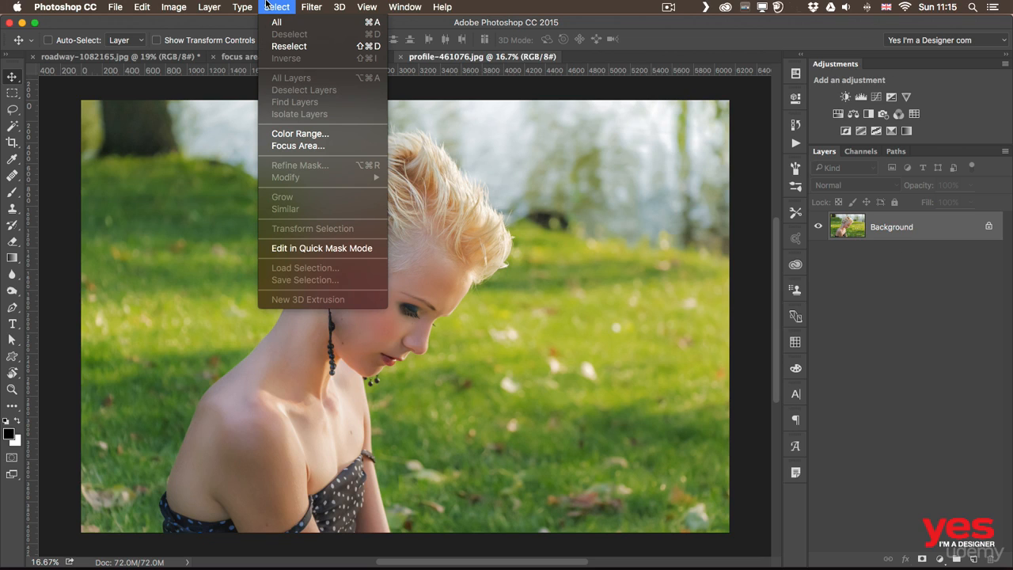
pyautogui.click(332, 153)
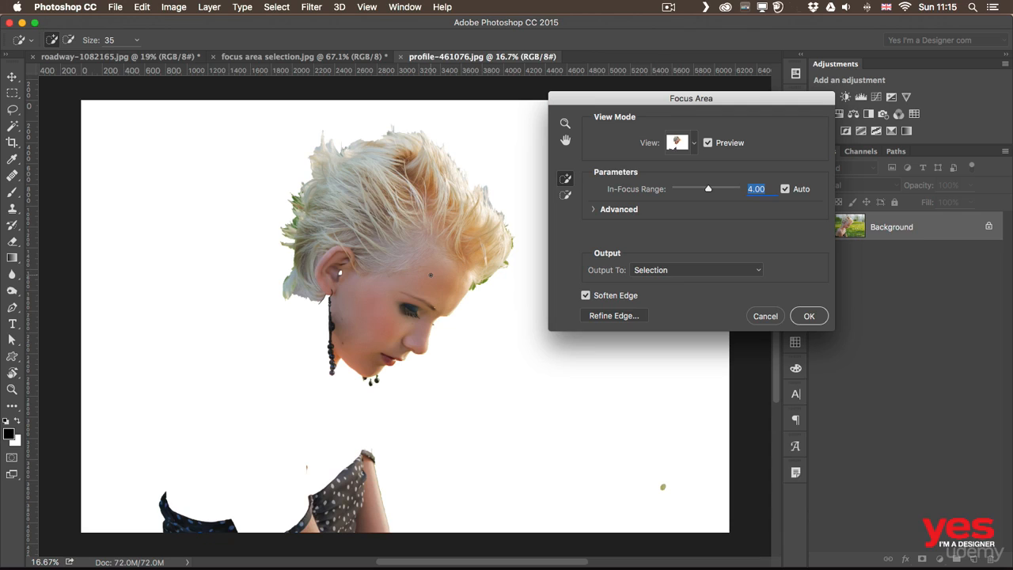
pyautogui.moveTo(324, 296)
pyautogui.mouseDown()
pyautogui.moveTo(287, 361)
pyautogui.moveTo(277, 477)
pyautogui.moveTo(241, 522)
pyautogui.mouseUp()
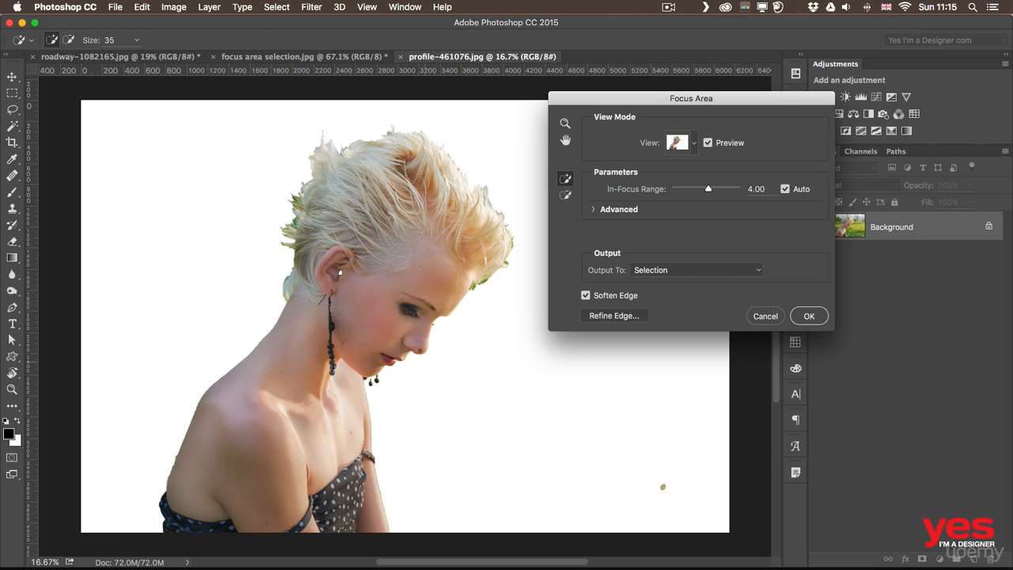
pyautogui.click(340, 272)
pyautogui.press('Escape')
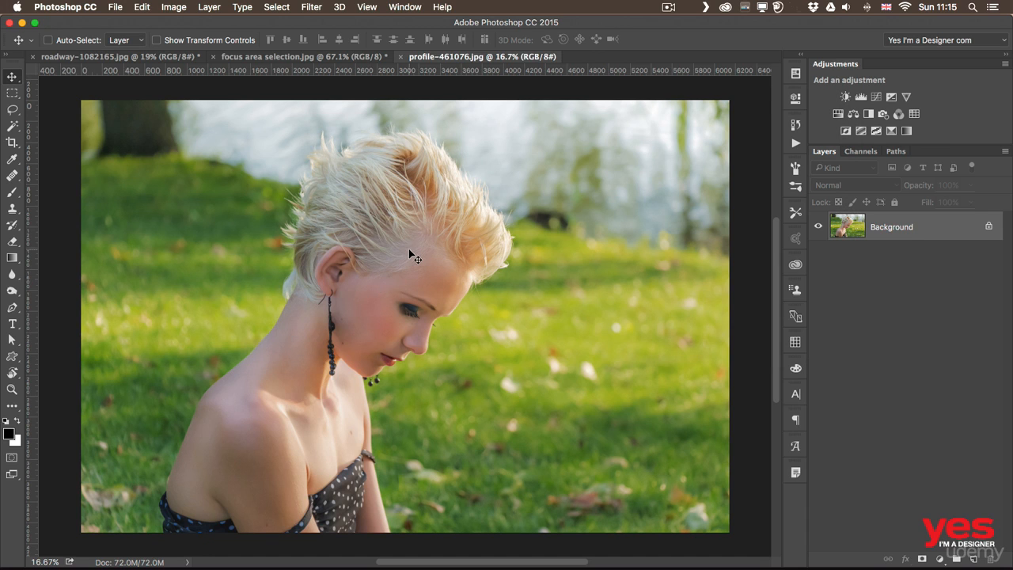
# View the Red, Green and Blue channels individually to compare the contrast between the woman and the background
pyautogui.click(862, 155)
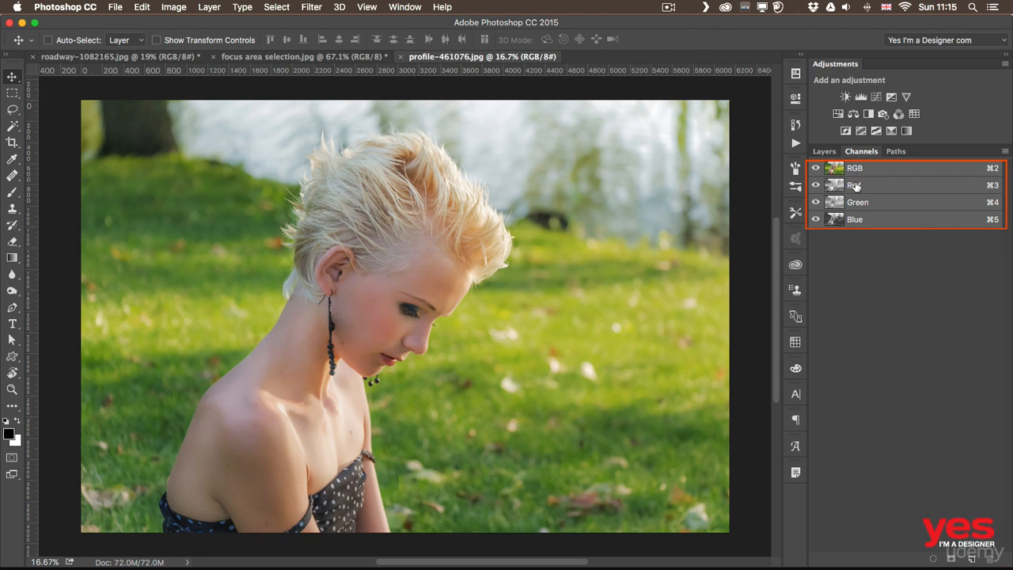
pyautogui.click(856, 185)
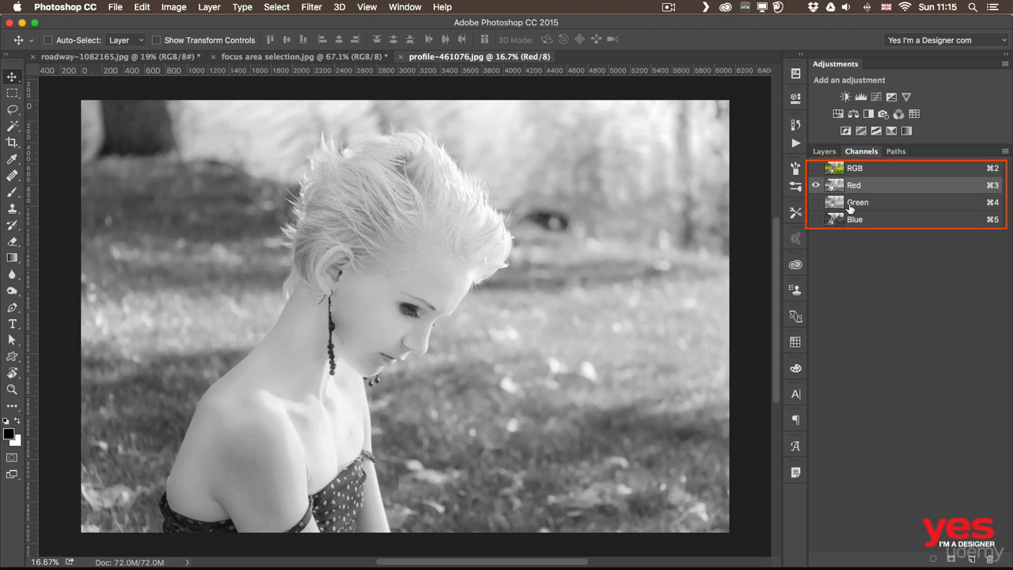
pyautogui.click(856, 203)
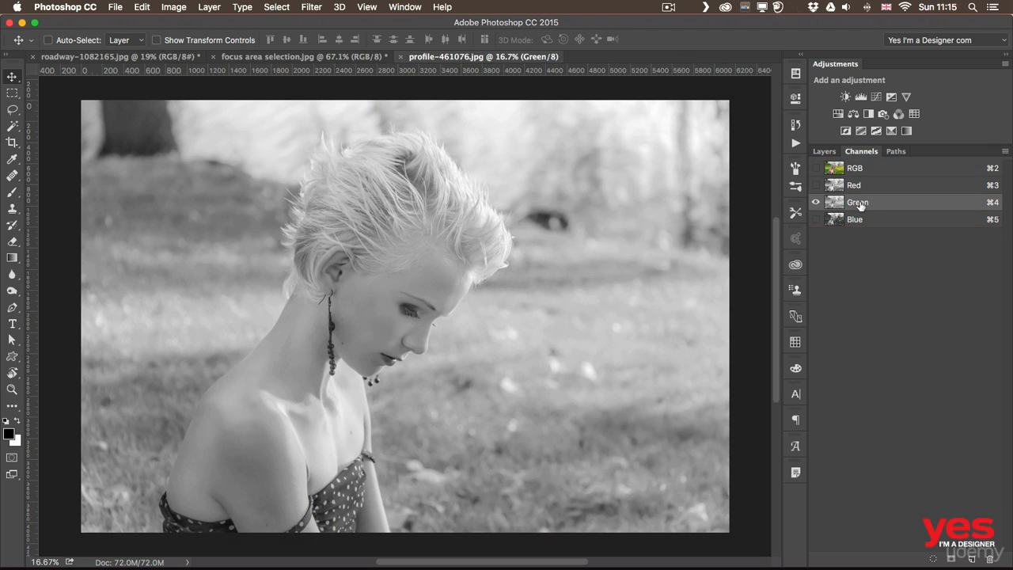
pyautogui.click(872, 220)
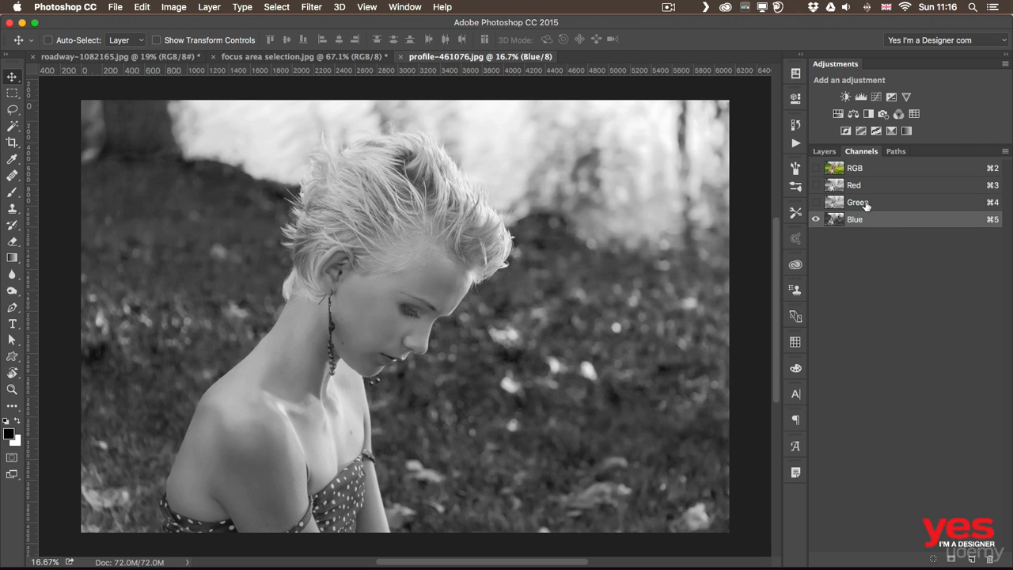
pyautogui.click(867, 204)
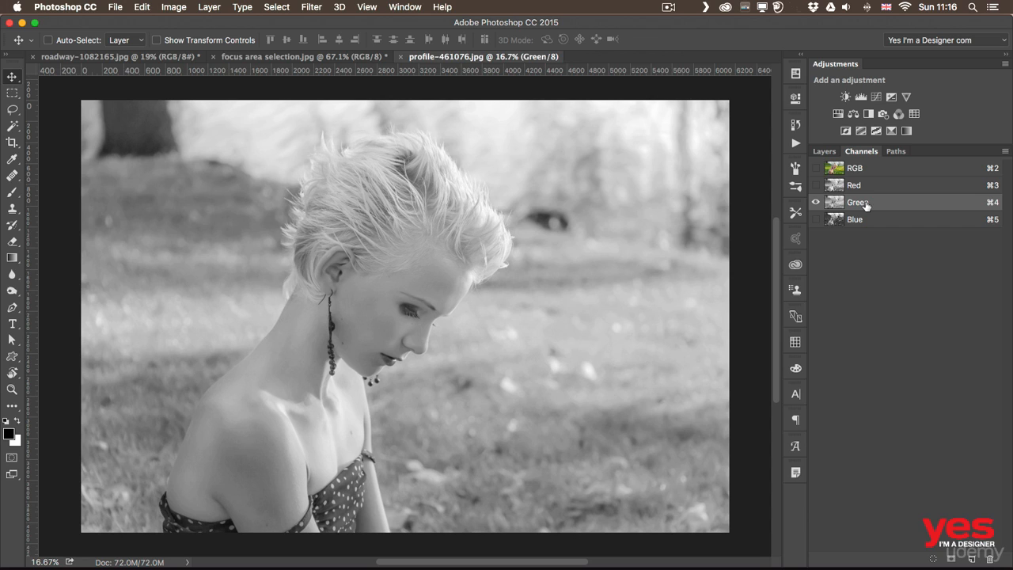
# Duplicate the Blue channel as "Blue copy" in the same document and display only the copy
pyautogui.click(862, 220)
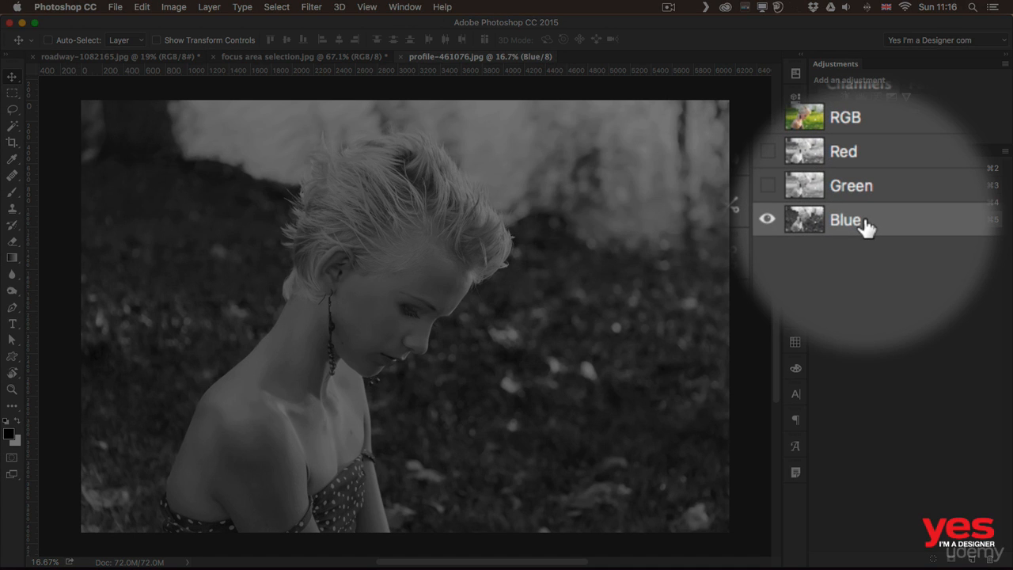
pyautogui.rightClick(863, 222)
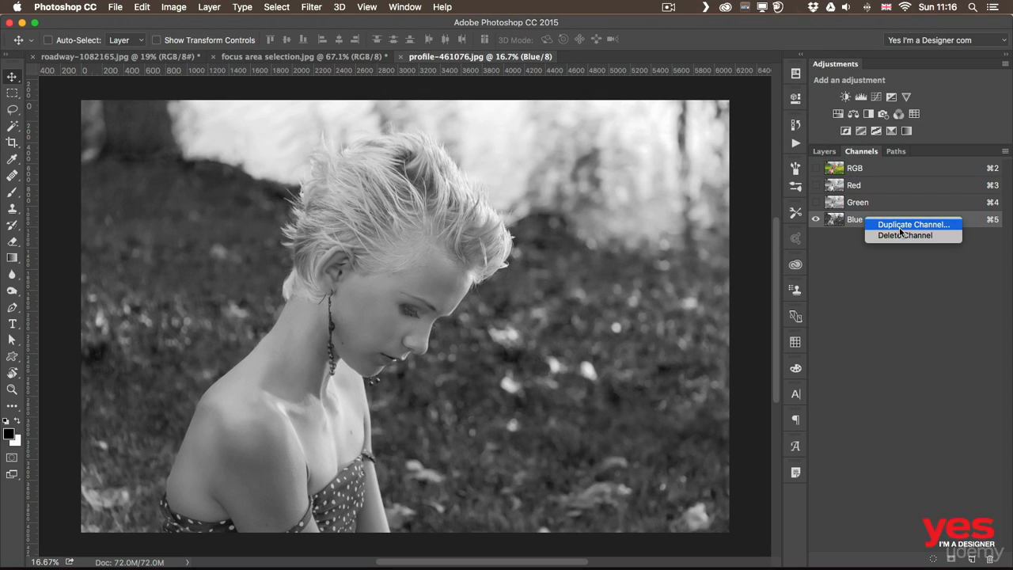
pyautogui.click(900, 227)
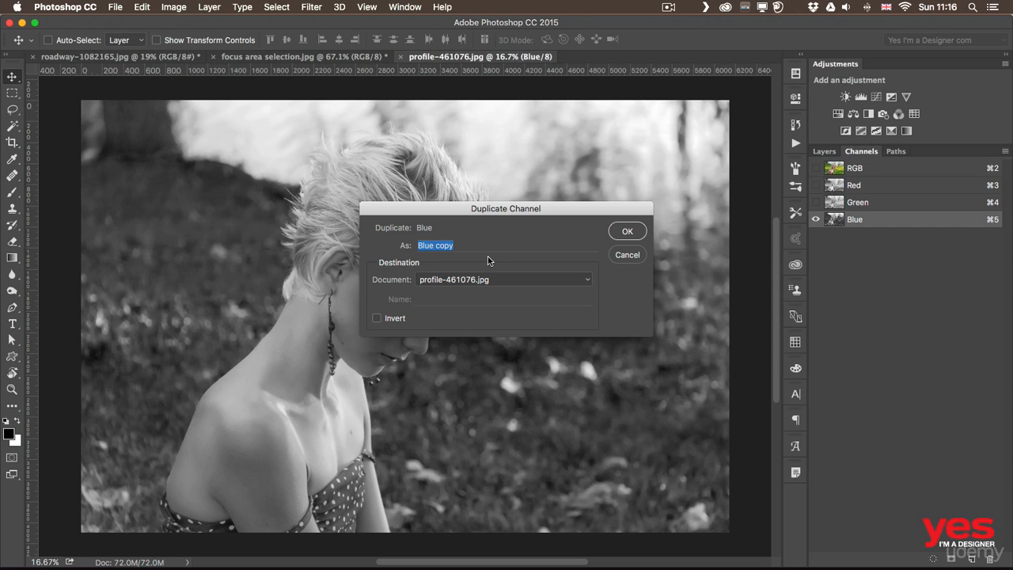
pyautogui.click(619, 234)
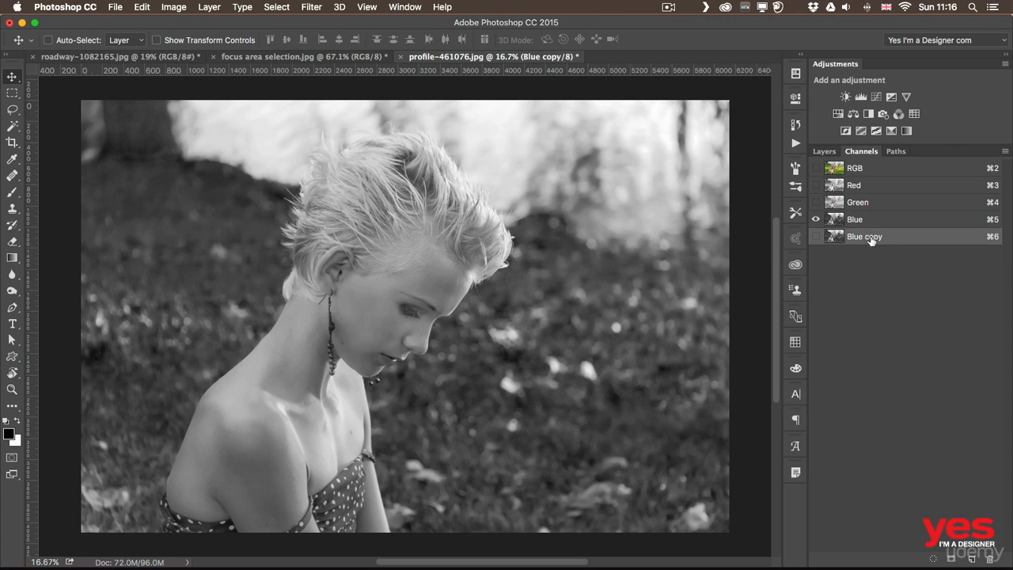
pyautogui.click(816, 237)
pyautogui.click(815, 220)
# Start a Levels adjustment on the Blue copy channel using the Increase Contrast 3 preset
pyautogui.click(188, 6)
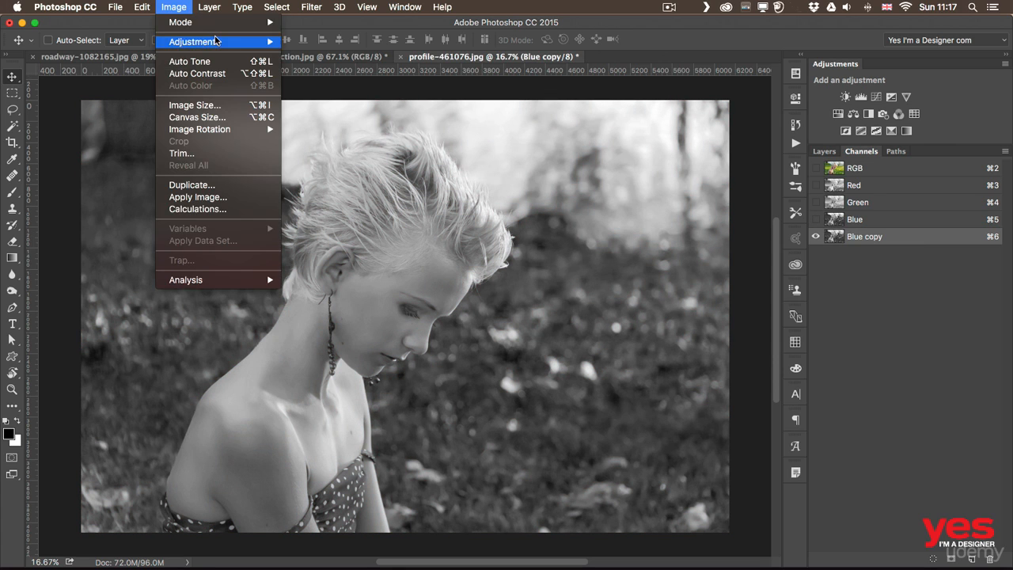
pyautogui.moveTo(231, 42)
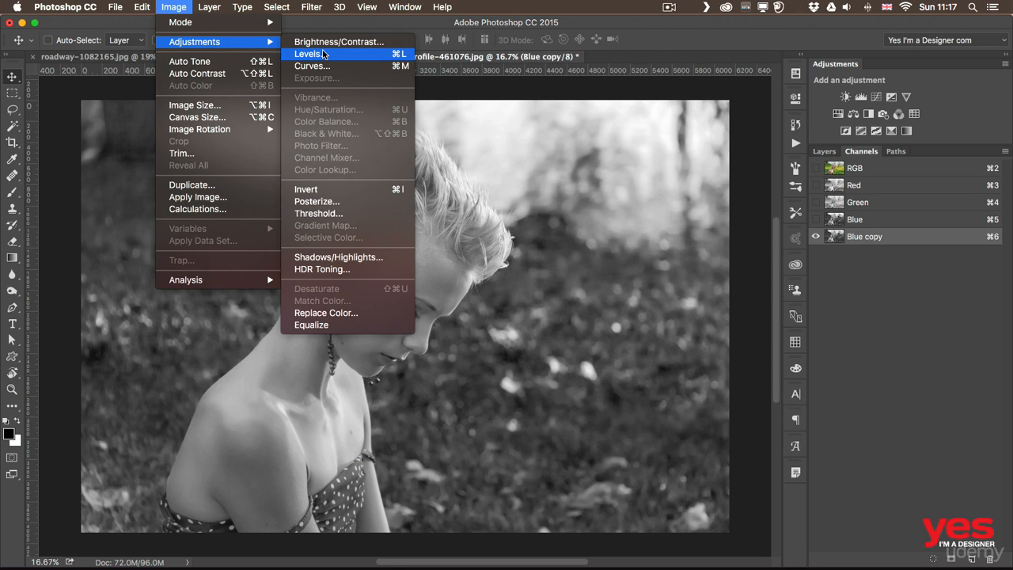
pyautogui.click(328, 54)
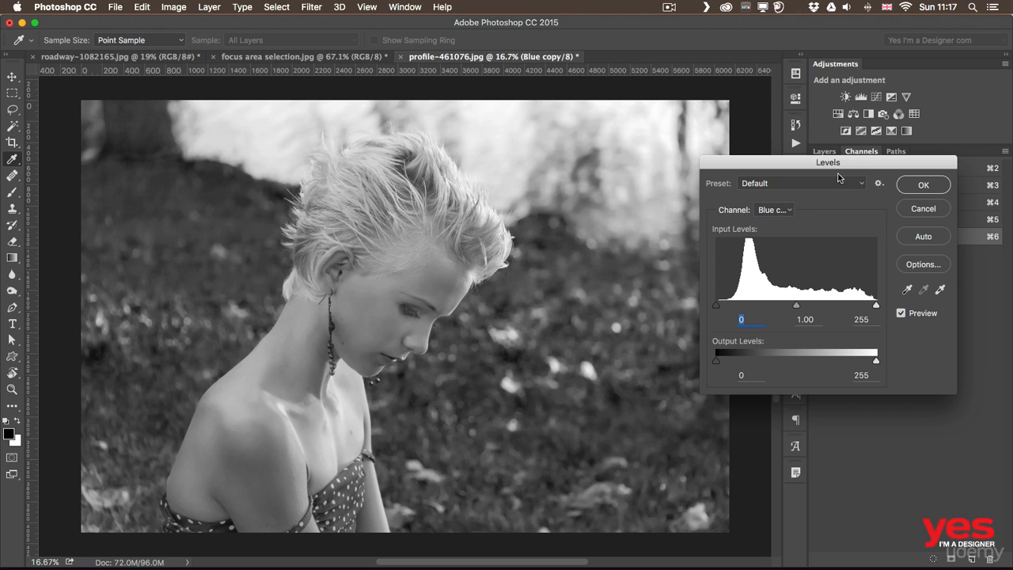
pyautogui.moveTo(827, 163); pyautogui.dragTo(680, 133)
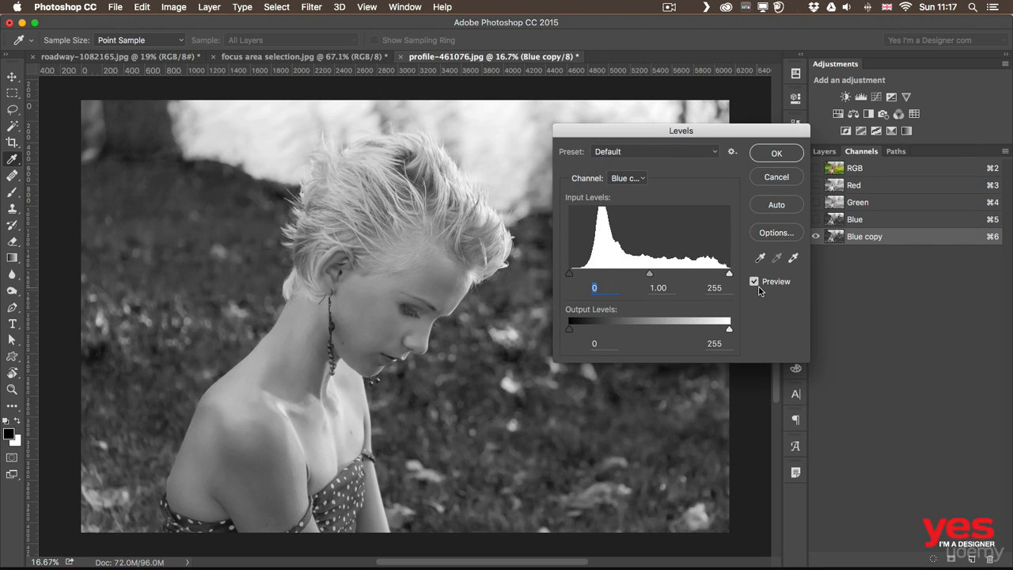
pyautogui.click(620, 154)
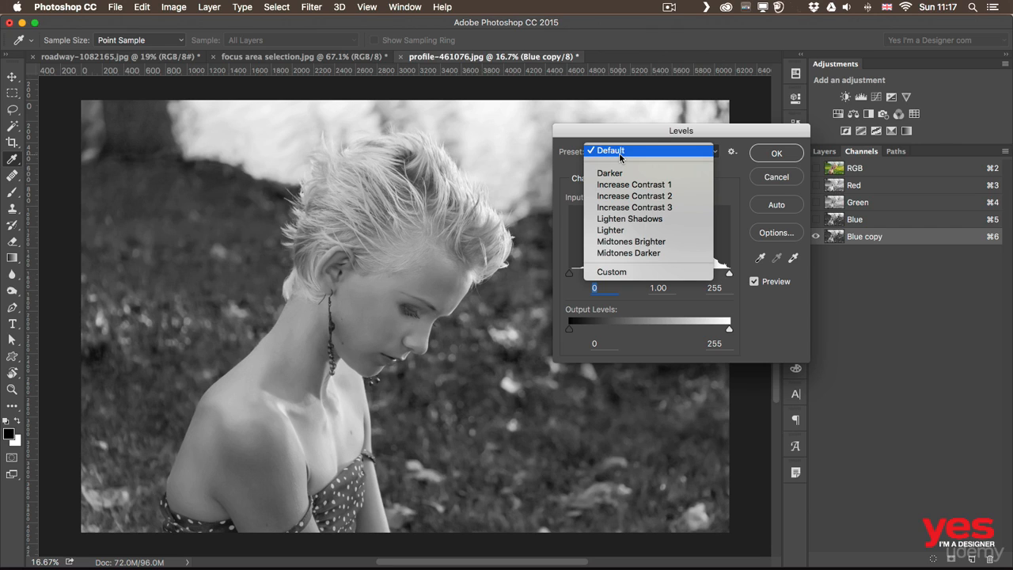
pyautogui.click(625, 206)
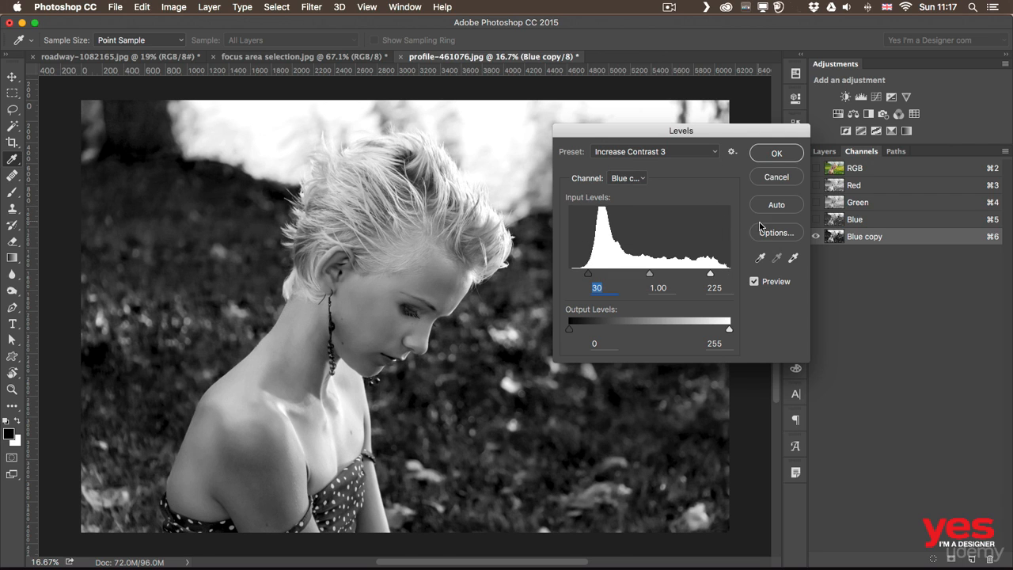
# Compare the Blue copy channel with and without the Levels preview, leaving the preview enabled
pyautogui.click(754, 281)
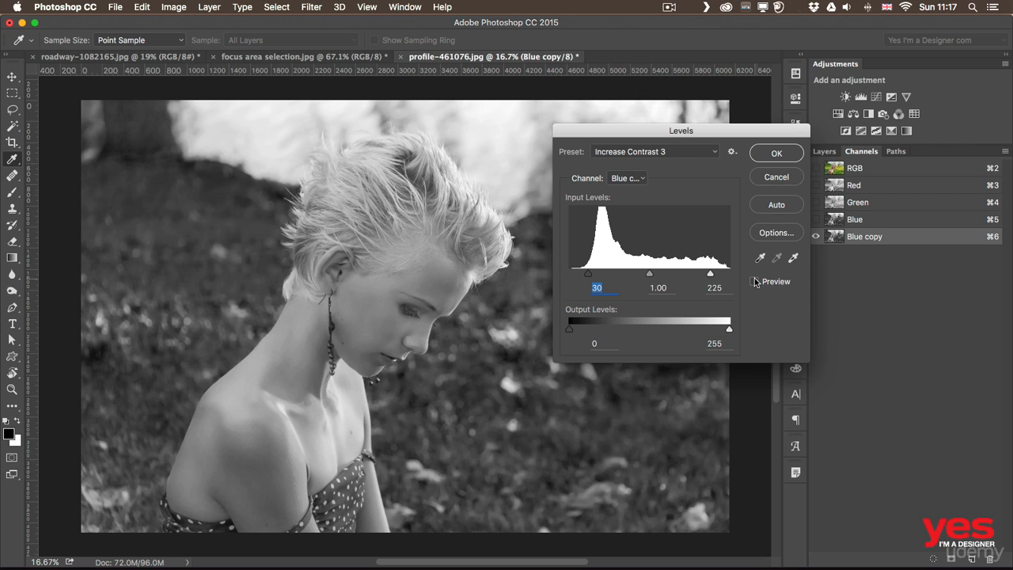
pyautogui.click(754, 281)
pyautogui.click(754, 281)
pyautogui.click(754, 281)
pyautogui.click(753, 281)
pyautogui.click(754, 281)
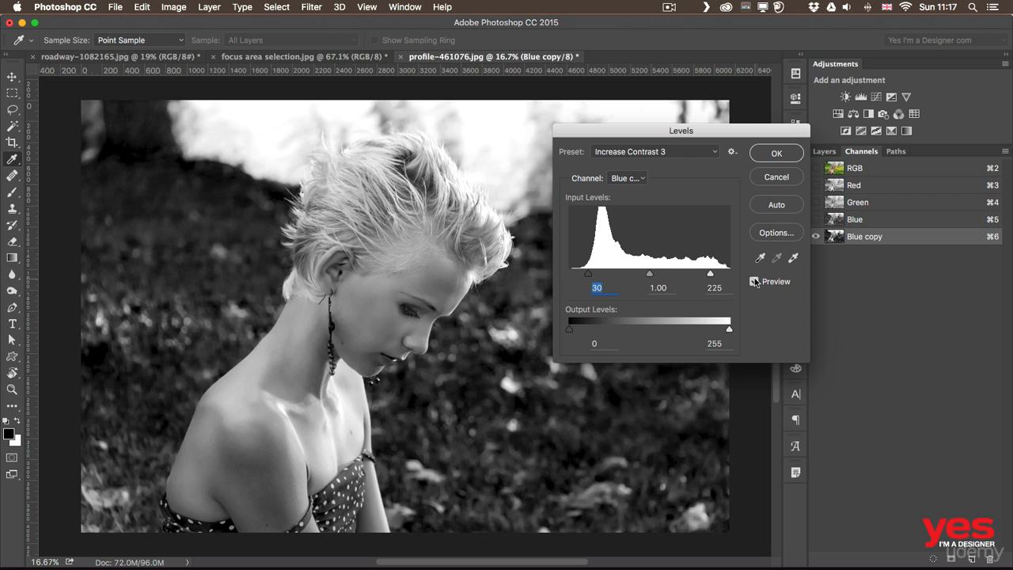
pyautogui.click(754, 281)
pyautogui.click(754, 281)
pyautogui.click(754, 280)
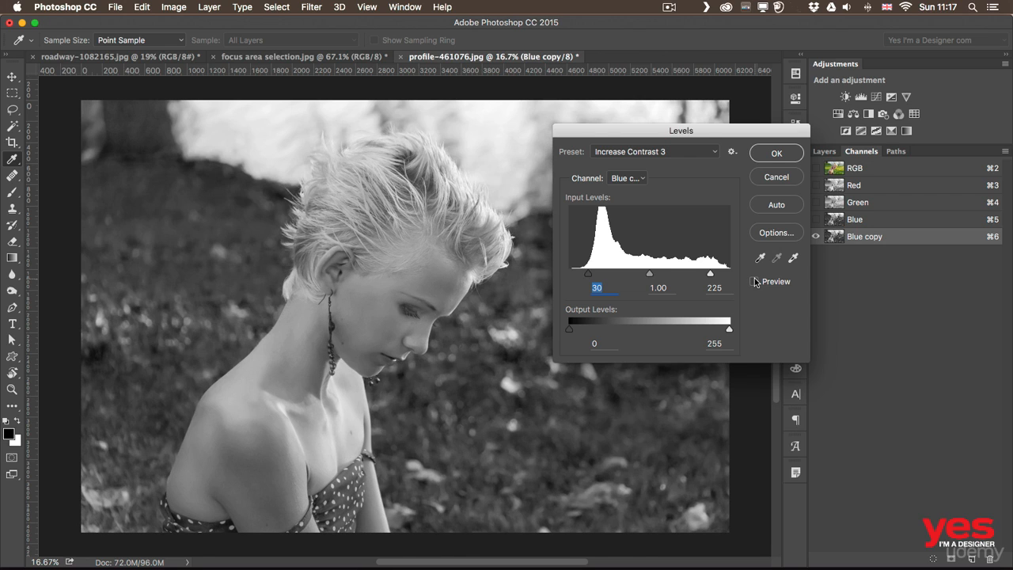
pyautogui.click(754, 281)
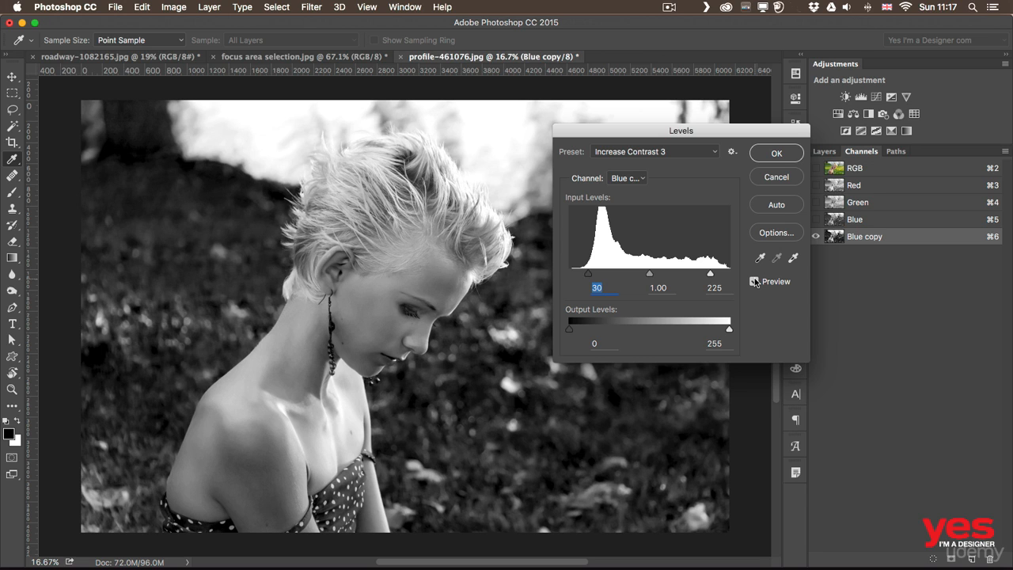
# Set the midtone input level to 1.04 and apply the Levels adjustment
pyautogui.moveTo(650, 274)
pyautogui.mouseDown()
pyautogui.moveTo(658, 275)
pyautogui.moveTo(647, 276)
pyautogui.mouseUp()
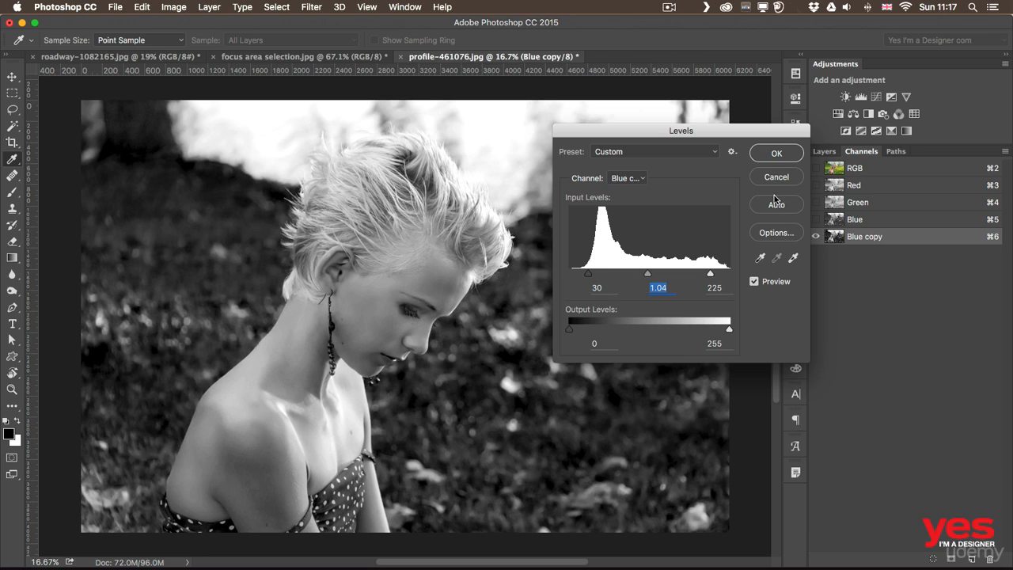
pyautogui.click(779, 151)
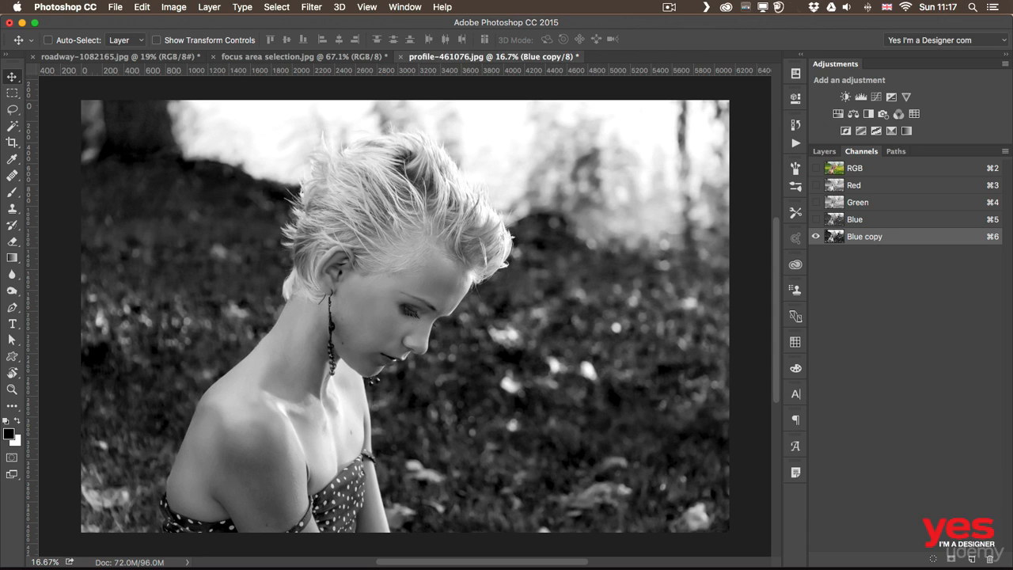
# Select the woman's neck, shoulders, arm and dress with the Quick Selection tool
pyautogui.click(14, 126)
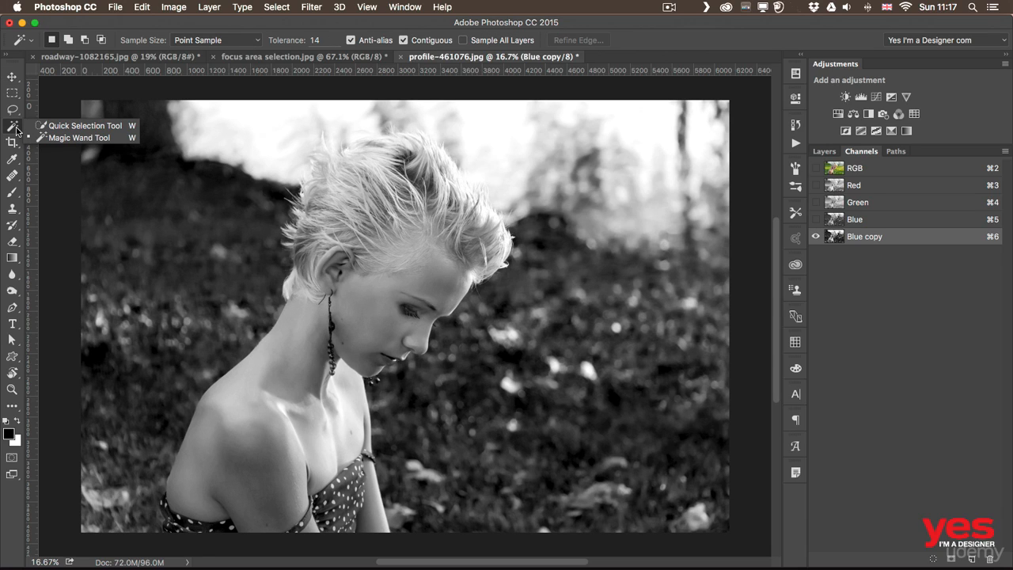
pyautogui.click(80, 126)
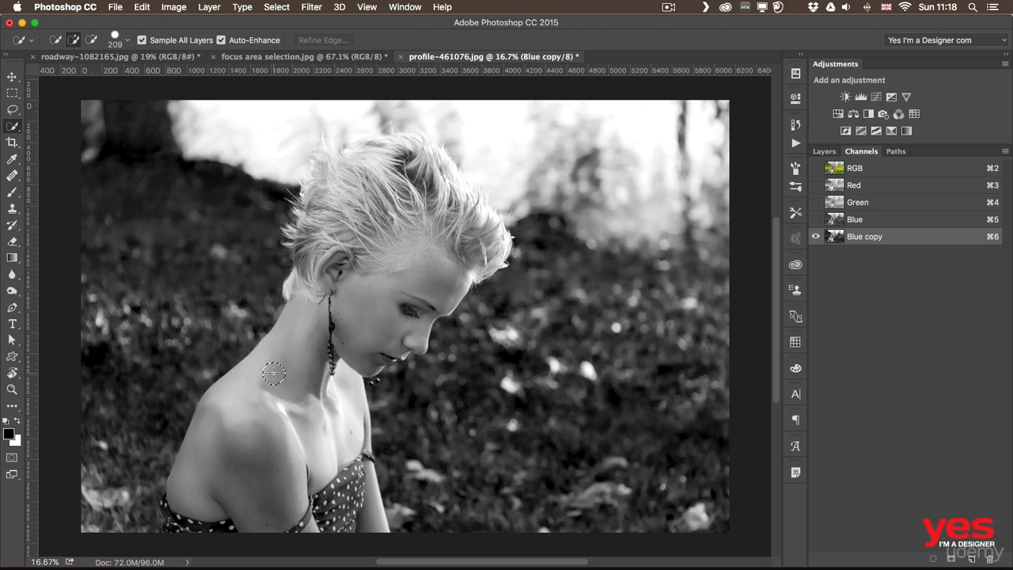
pyautogui.moveTo(273, 378); pyautogui.dragTo(273, 414)
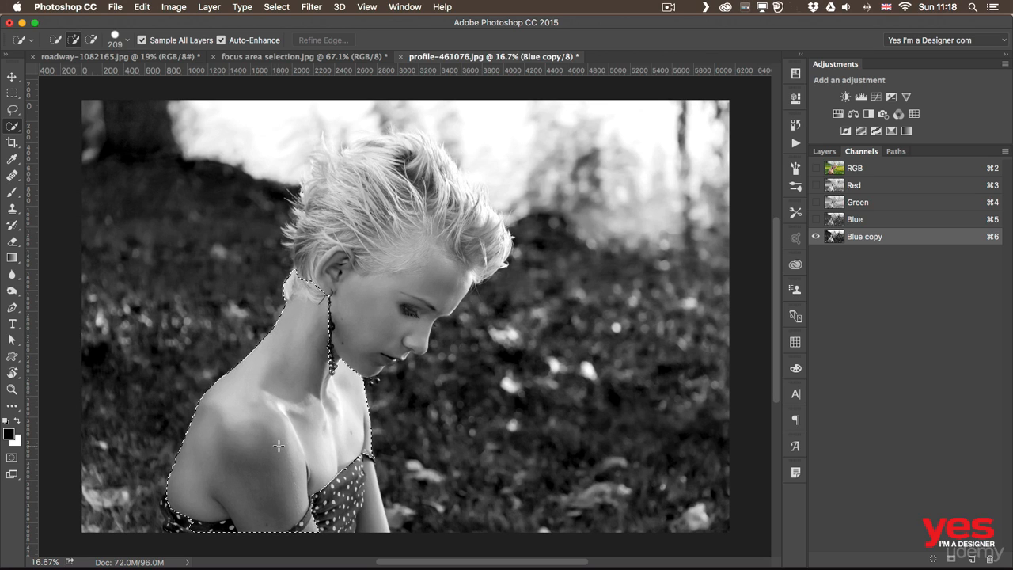
pyautogui.moveTo(278, 446); pyautogui.dragTo(276, 444)
pyautogui.moveTo(191, 513); pyautogui.dragTo(172, 504)
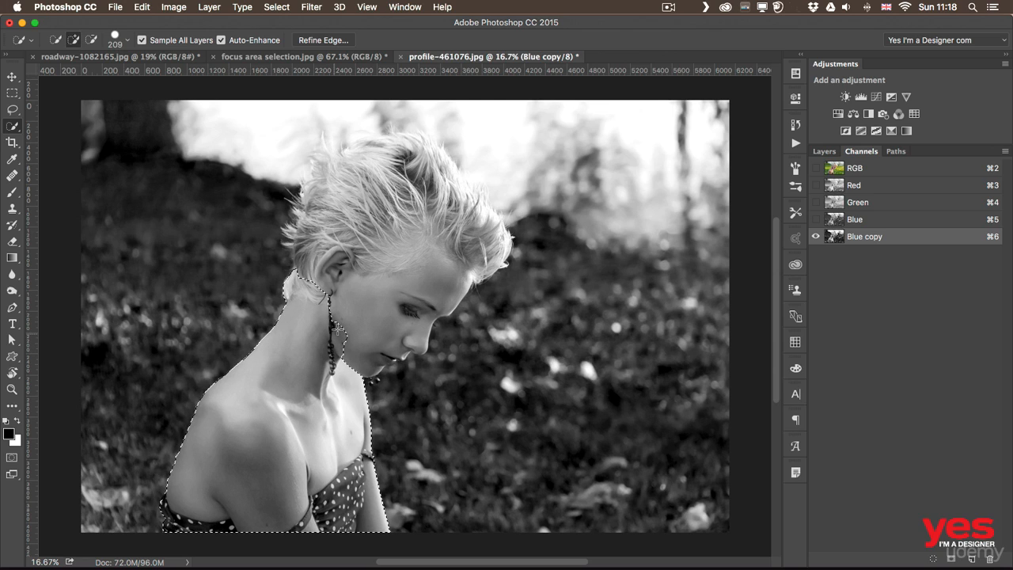
# Extend the selection over the face and hair, reducing the brush size to 100 for the remaining hair edge
pyautogui.moveTo(356, 317)
pyautogui.mouseDown()
pyautogui.moveTo(375, 257)
pyautogui.moveTo(378, 190)
pyautogui.moveTo(355, 236)
pyautogui.moveTo(368, 250)
pyautogui.moveTo(342, 253)
pyautogui.moveTo(353, 236)
pyautogui.moveTo(341, 212)
pyautogui.moveTo(346, 189)
pyautogui.moveTo(385, 177)
pyautogui.moveTo(366, 165)
pyautogui.moveTo(377, 159)
pyautogui.moveTo(458, 230)
pyautogui.mouseUp()
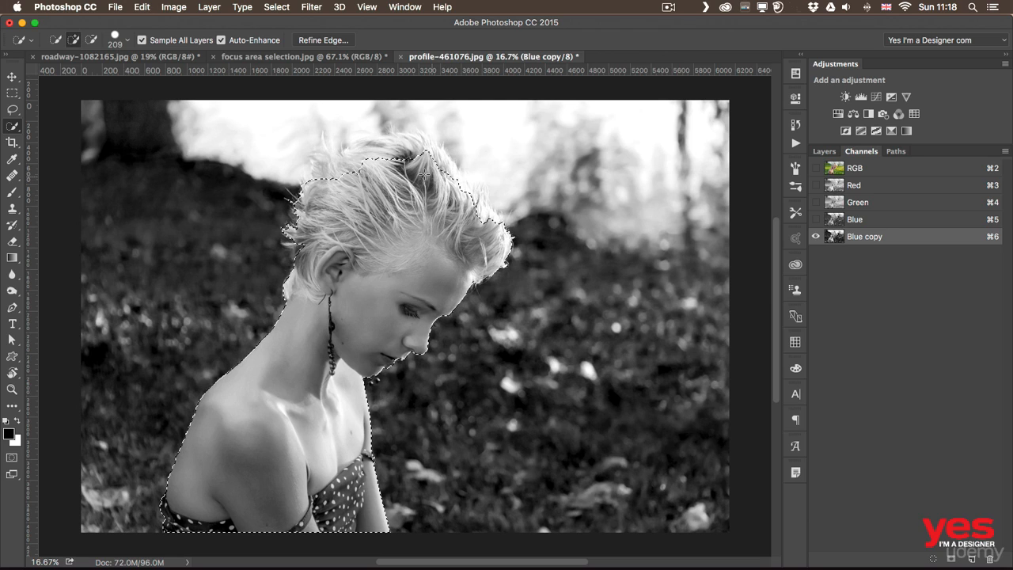
pyautogui.moveTo(411, 170)
pyautogui.mouseDown()
pyautogui.moveTo(399, 162)
pyautogui.moveTo(328, 178)
pyautogui.mouseUp()
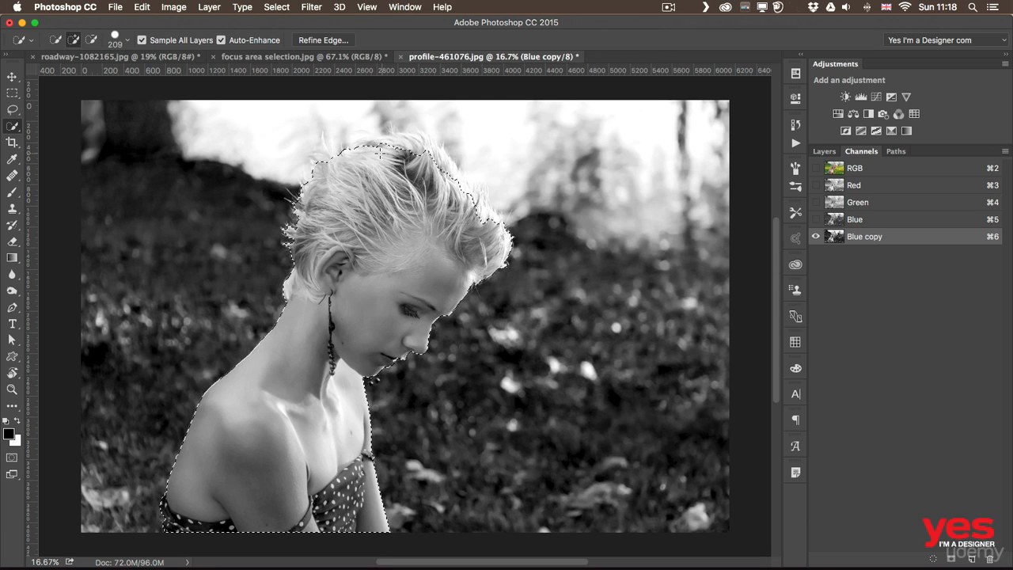
pyautogui.moveTo(383, 152); pyautogui.dragTo(398, 153)
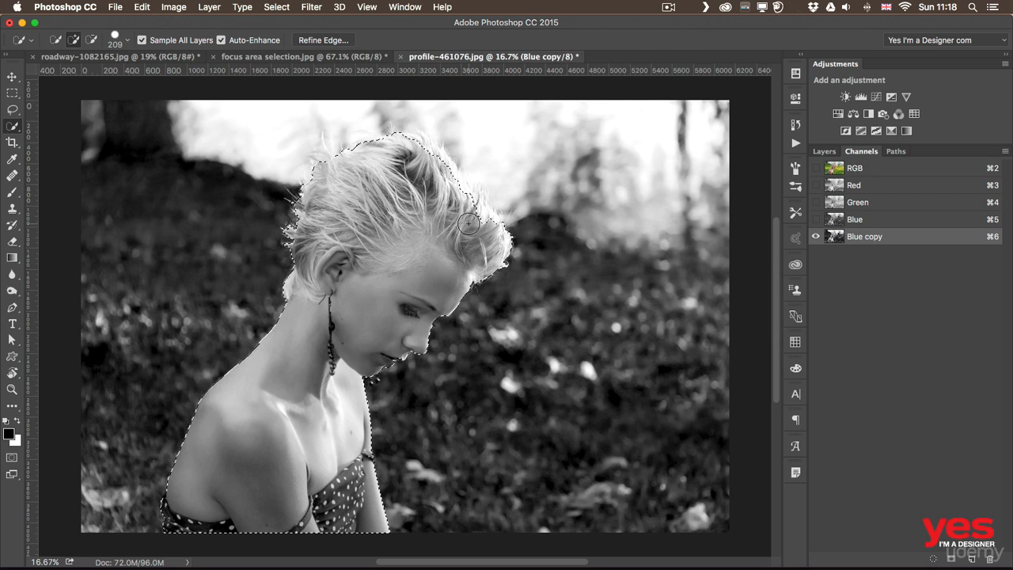
pyautogui.press('[')
pyautogui.press('[')
pyautogui.press('[')
pyautogui.press('[')
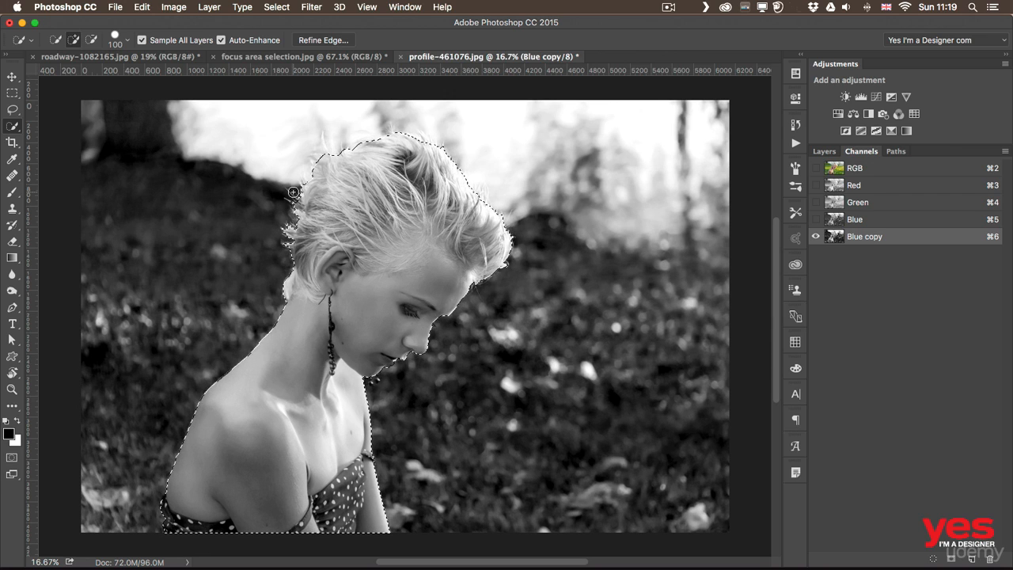
# Open Refine Edge for the woman's selection and enlarge the Refine Radius brush to 300
pyautogui.click(340, 41)
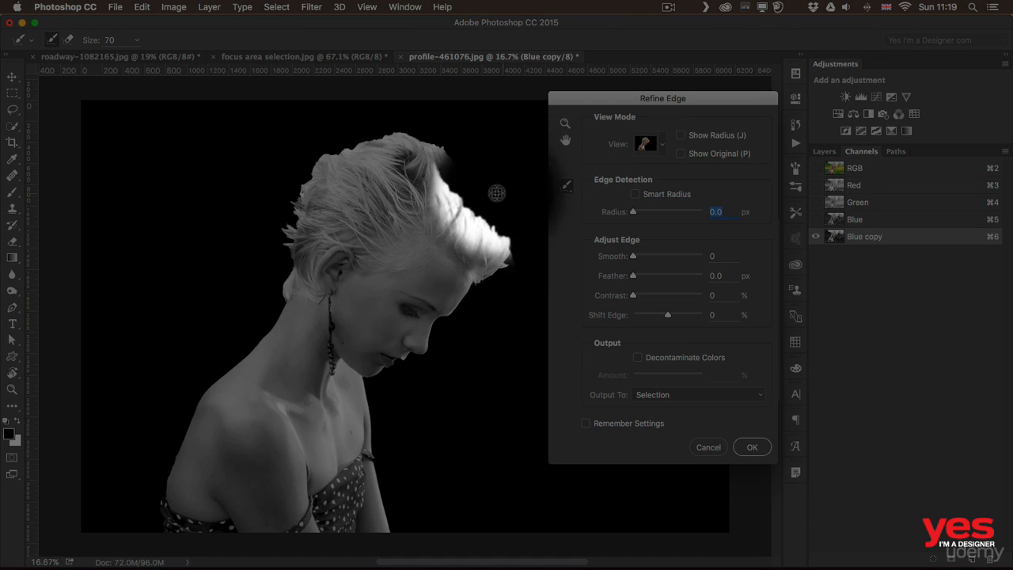
pyautogui.moveTo(497, 193); pyautogui.dragTo(478, 194)
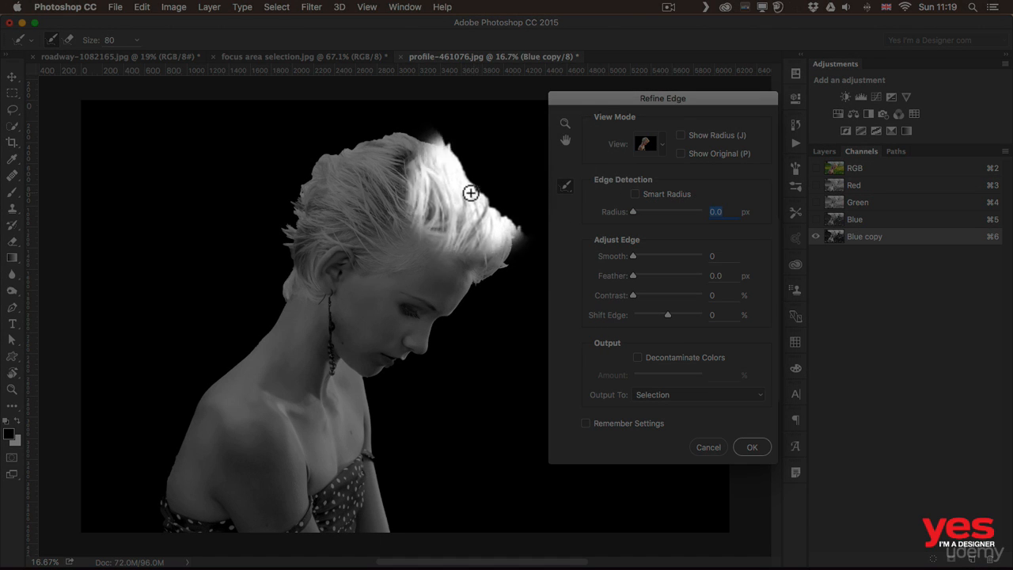
pyautogui.press(']')
pyautogui.press(']')
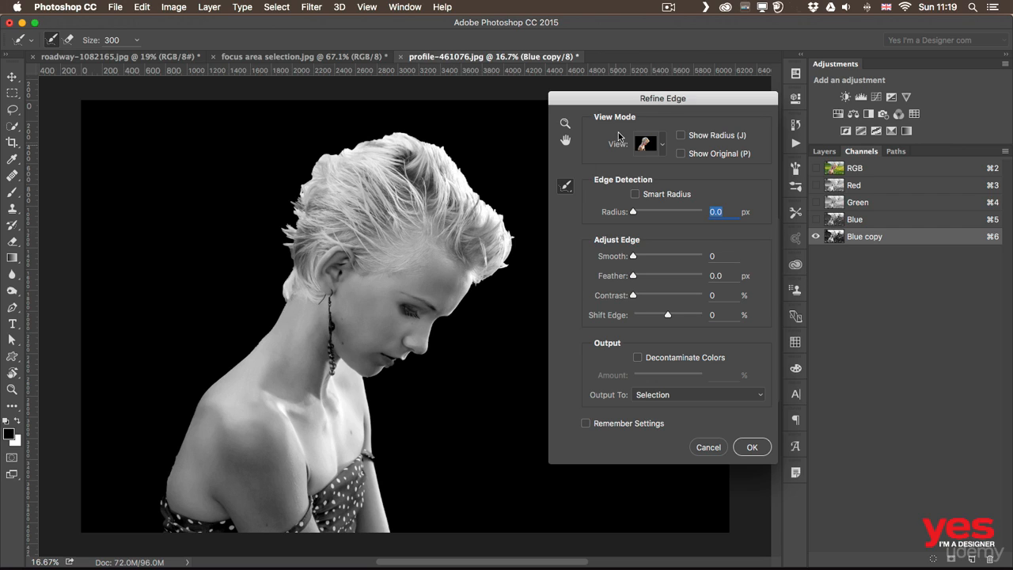
# Keep the On Black view and paint the Refine Radius brush along the whole hair edge, from the nape over the crown to the forehead
pyautogui.click(654, 140)
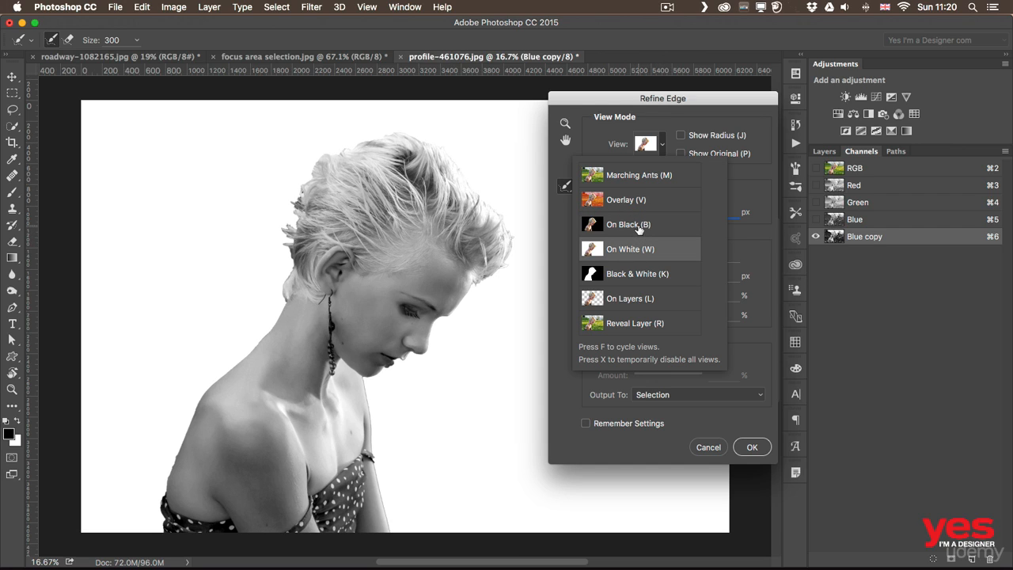
pyautogui.click(606, 134)
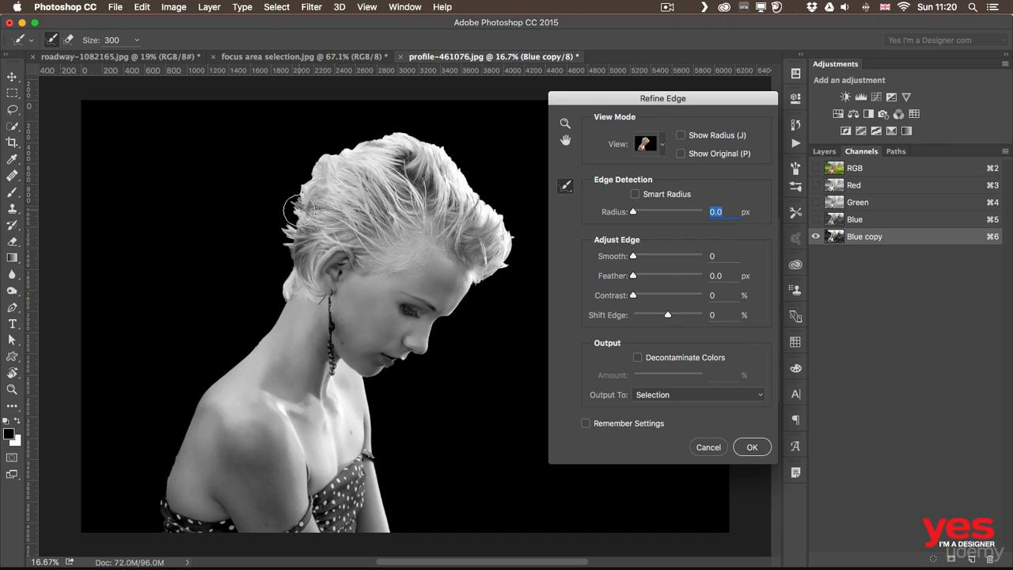
pyautogui.moveTo(299, 209)
pyautogui.mouseDown()
pyautogui.moveTo(306, 181)
pyautogui.moveTo(284, 252)
pyautogui.moveTo(285, 299)
pyautogui.mouseUp()
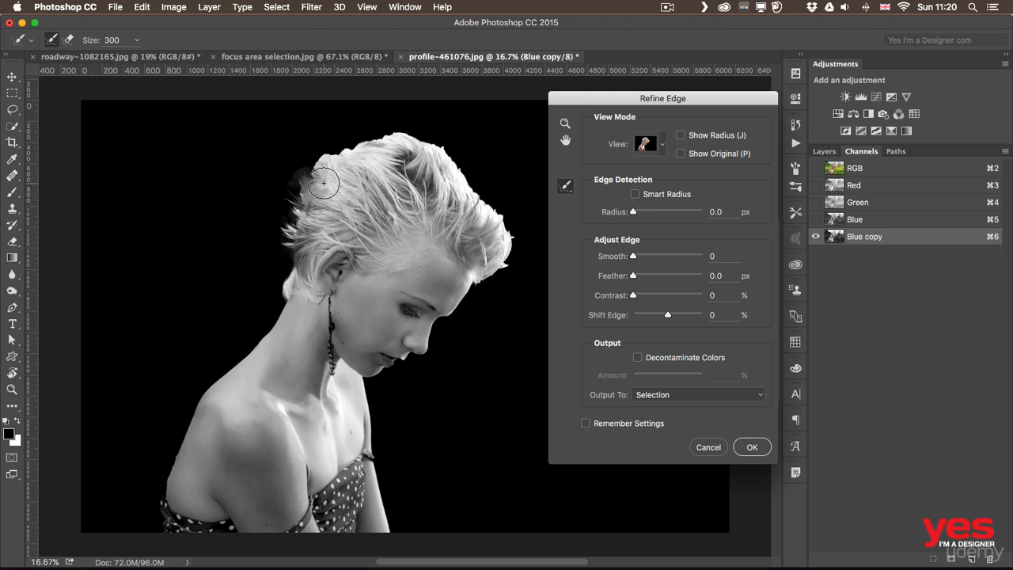
pyautogui.moveTo(324, 183)
pyautogui.mouseDown()
pyautogui.moveTo(315, 173)
pyautogui.moveTo(360, 150)
pyautogui.moveTo(310, 162)
pyautogui.moveTo(338, 142)
pyautogui.moveTo(316, 154)
pyautogui.moveTo(329, 136)
pyautogui.moveTo(372, 172)
pyautogui.moveTo(350, 134)
pyautogui.moveTo(389, 125)
pyautogui.moveTo(439, 142)
pyautogui.moveTo(510, 226)
pyautogui.moveTo(505, 263)
pyautogui.moveTo(486, 275)
pyautogui.mouseUp()
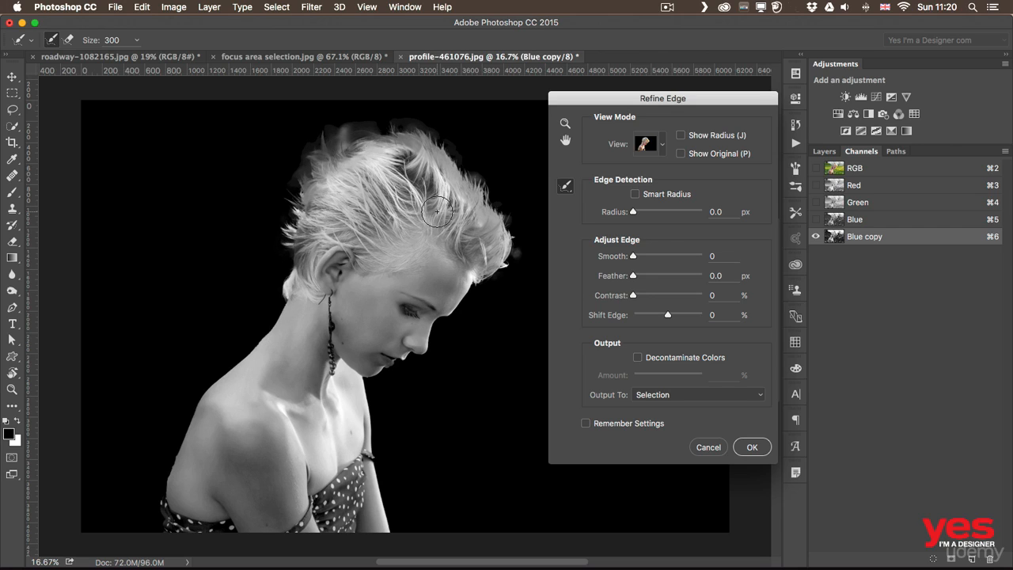
# Move the Refine Edge dialog clear of the face and subtract stray background patches from the refined area around the hair
pyautogui.moveTo(593, 102); pyautogui.dragTo(639, 107)
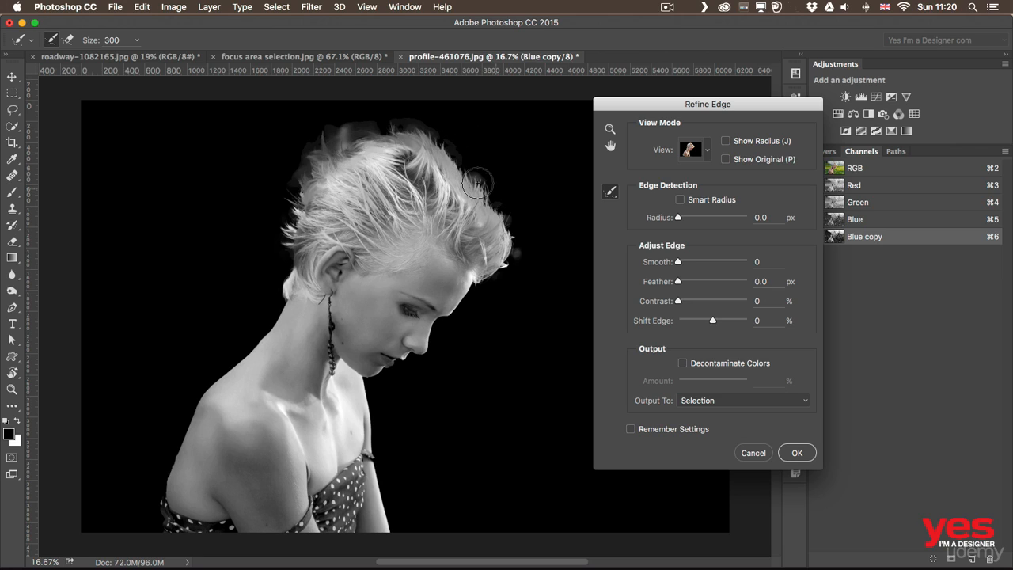
pyautogui.press('alt')
pyautogui.keyDown('alt'); pyautogui.click(526, 258); pyautogui.keyUp('alt')
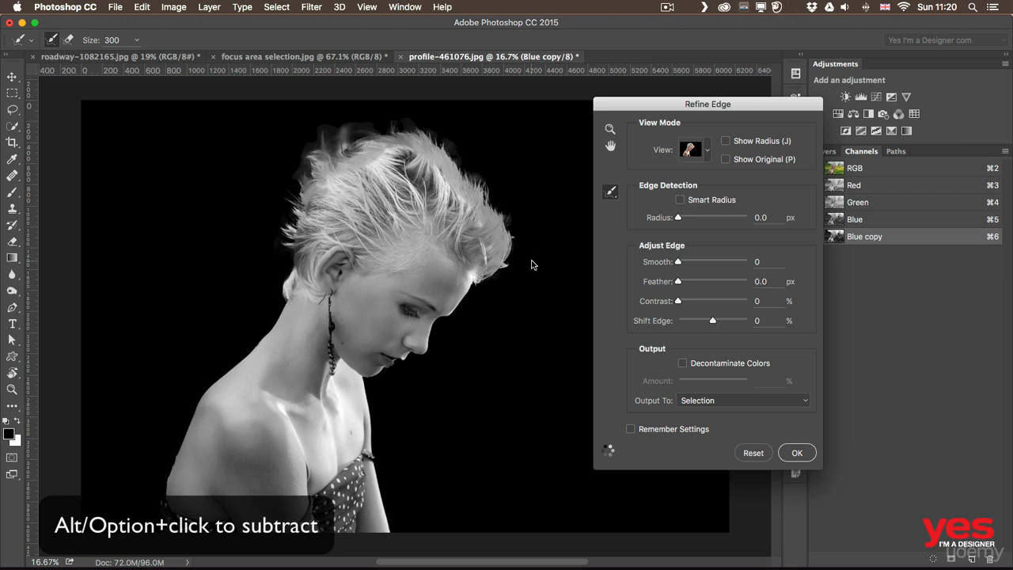
pyautogui.keyDown('alt'); pyautogui.click(482, 165); pyautogui.keyUp('alt')
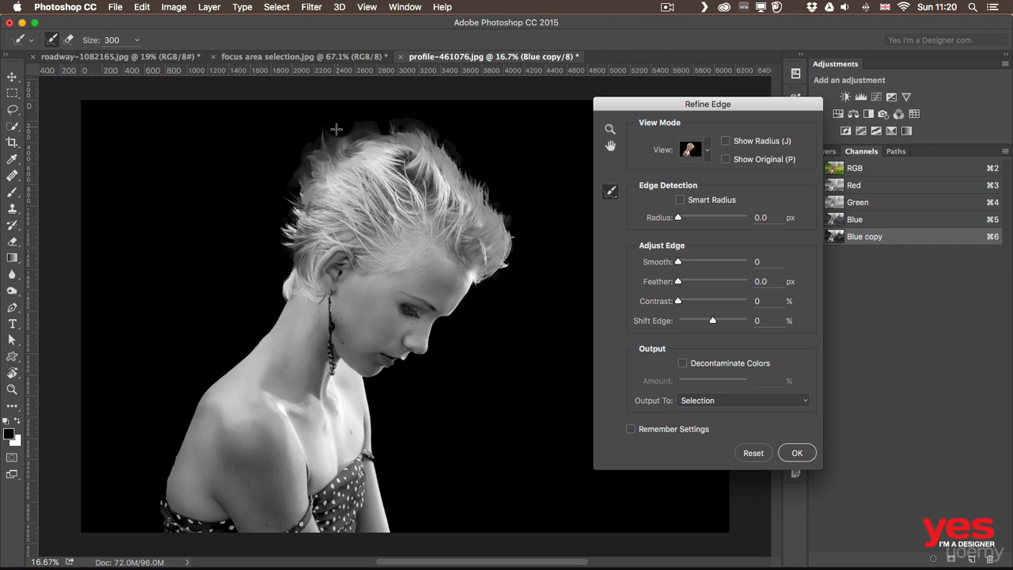
pyautogui.moveTo(336, 137); pyautogui.dragTo(382, 119)
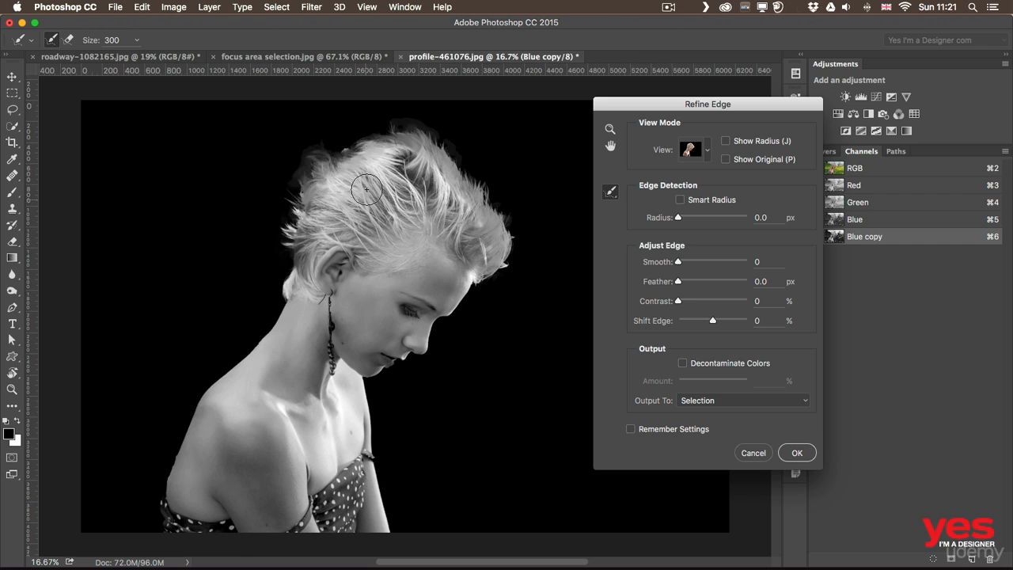
pyautogui.moveTo(350, 153)
pyautogui.mouseDown()
pyautogui.moveTo(366, 154)
pyautogui.moveTo(384, 180)
pyautogui.mouseUp()
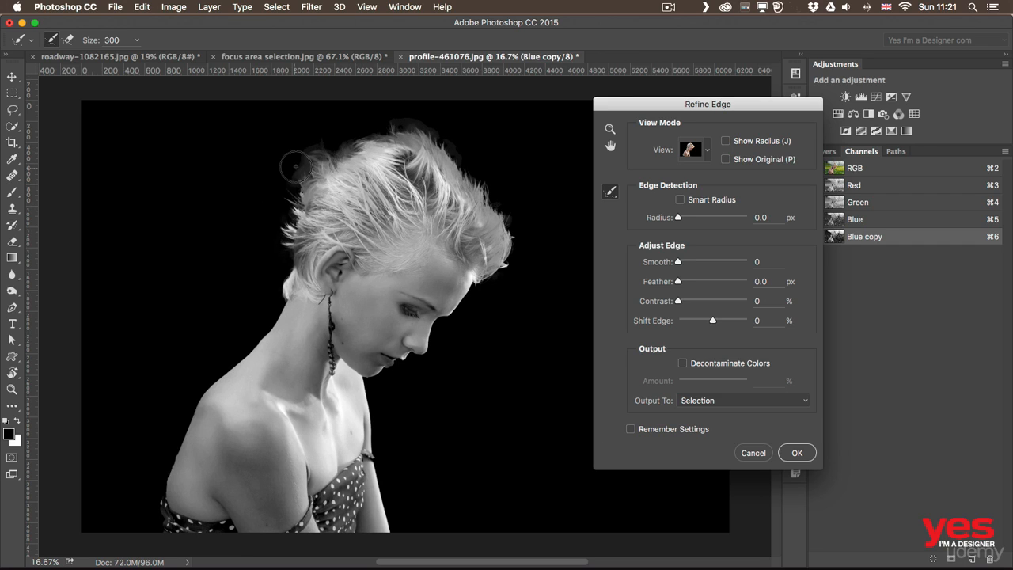
pyautogui.moveTo(305, 158)
pyautogui.mouseDown()
pyautogui.moveTo(317, 154)
pyautogui.moveTo(323, 169)
pyautogui.moveTo(311, 151)
pyautogui.moveTo(331, 142)
pyautogui.moveTo(318, 126)
pyautogui.moveTo(325, 142)
pyautogui.mouseUp()
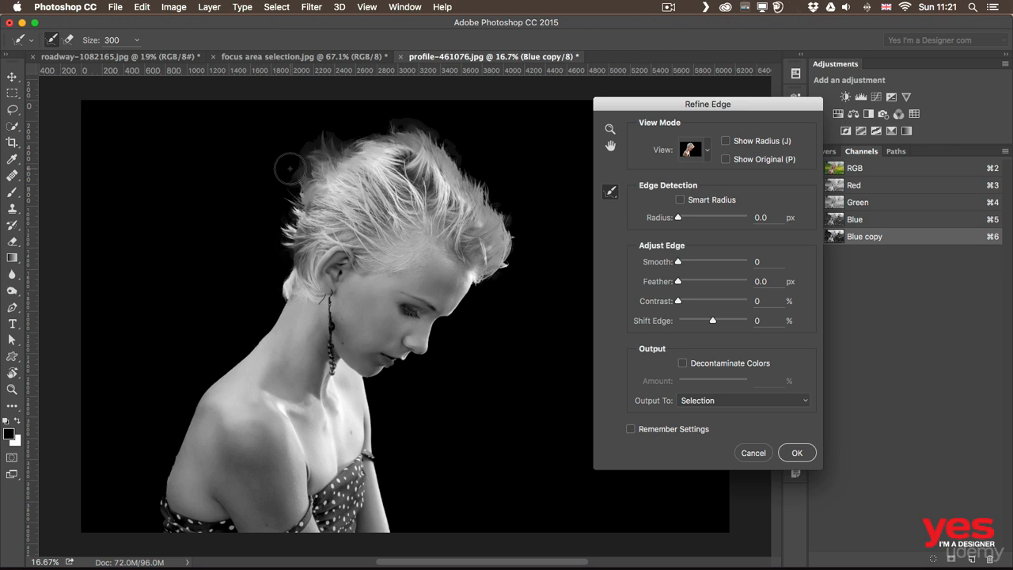
pyautogui.keyDown('alt'); pyautogui.click(290, 169); pyautogui.keyUp('alt')
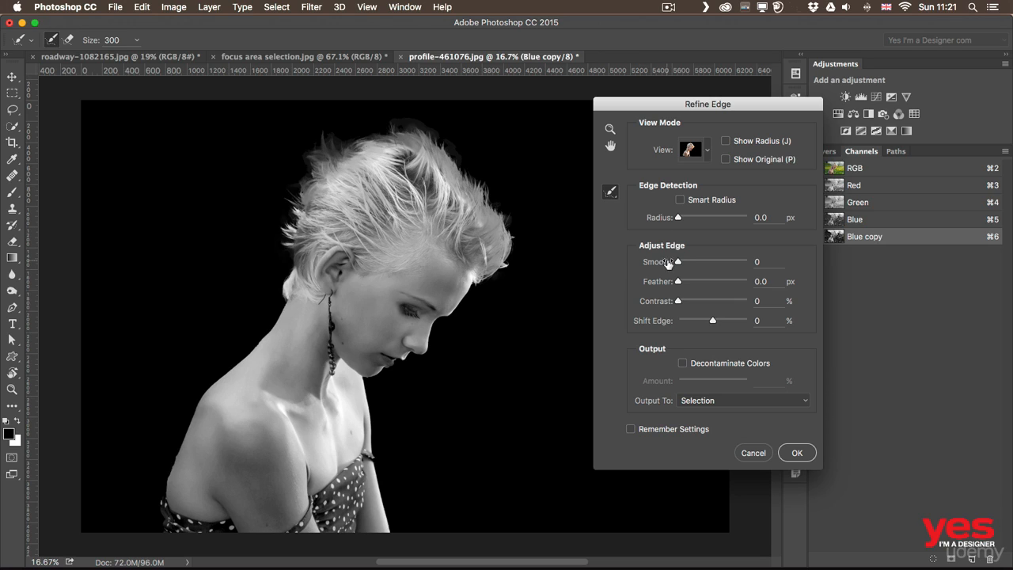
# Set Smooth to 8 and apply Refine Edge with the output kept as a selection
pyautogui.moveTo(678, 262); pyautogui.dragTo(685, 265)
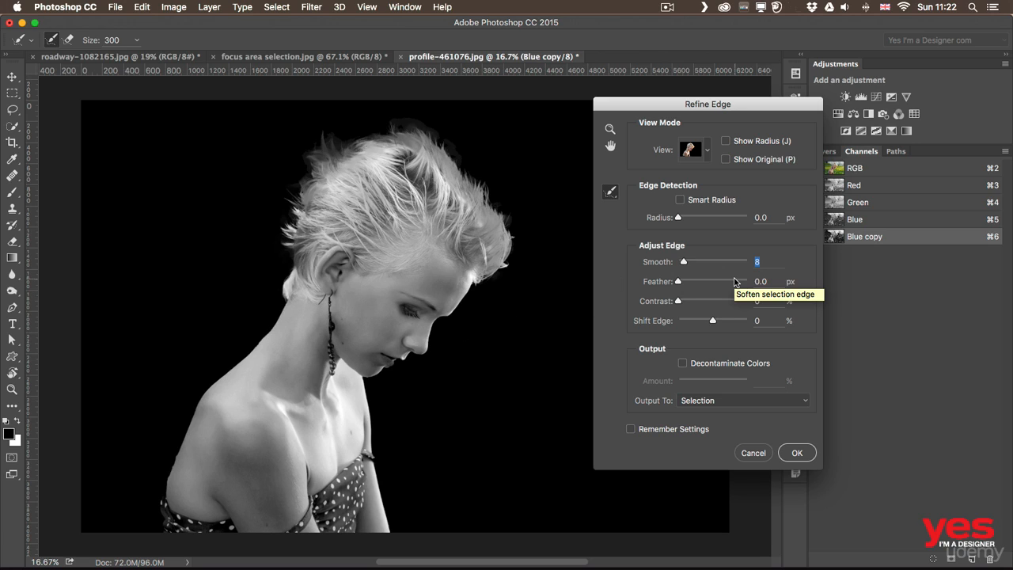
pyautogui.click(809, 458)
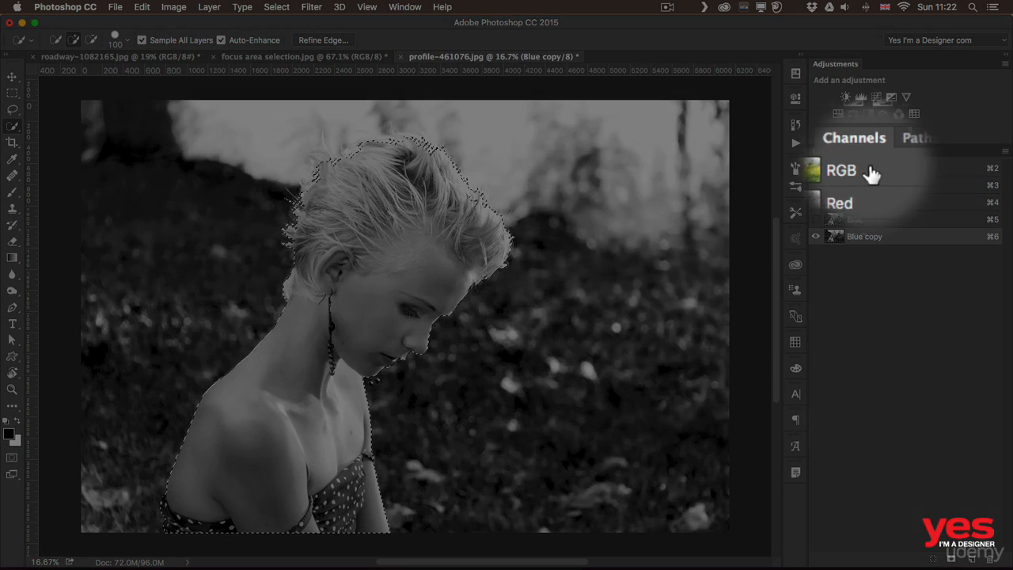
# Restore the RGB composite channel and add a layer mask from the selection to the Background layer
pyautogui.click(870, 174)
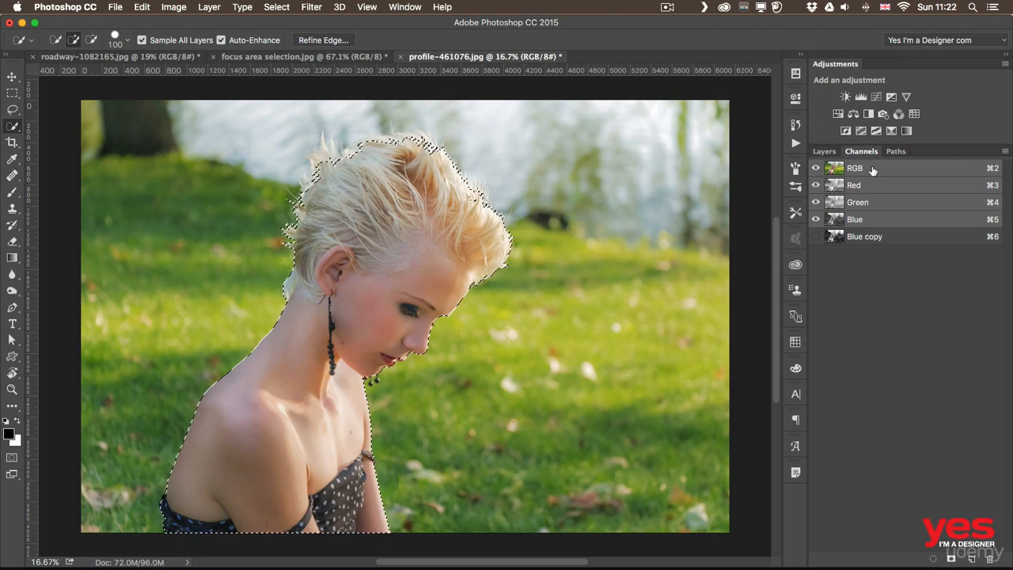
pyautogui.click(823, 151)
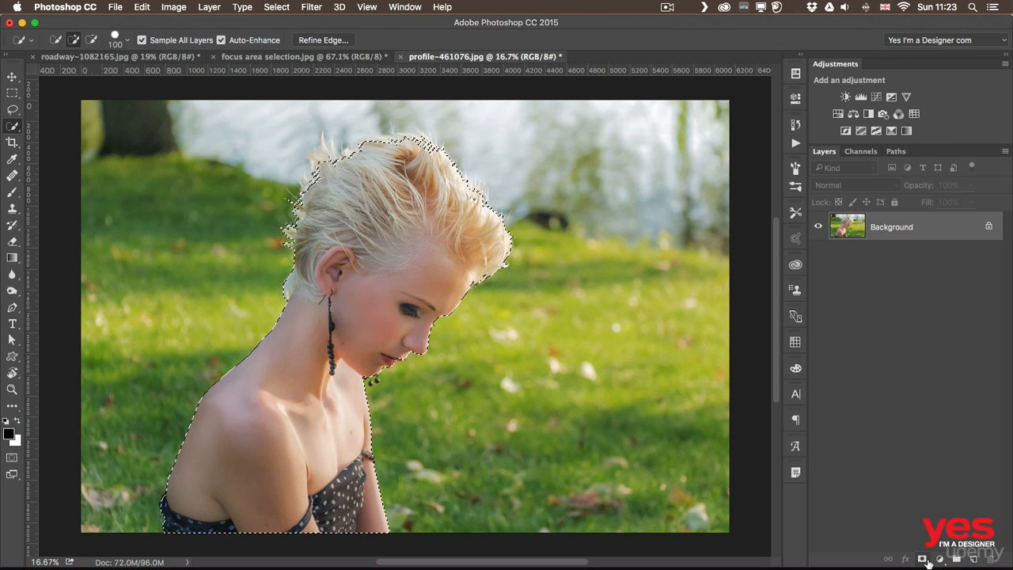
pyautogui.click(921, 559)
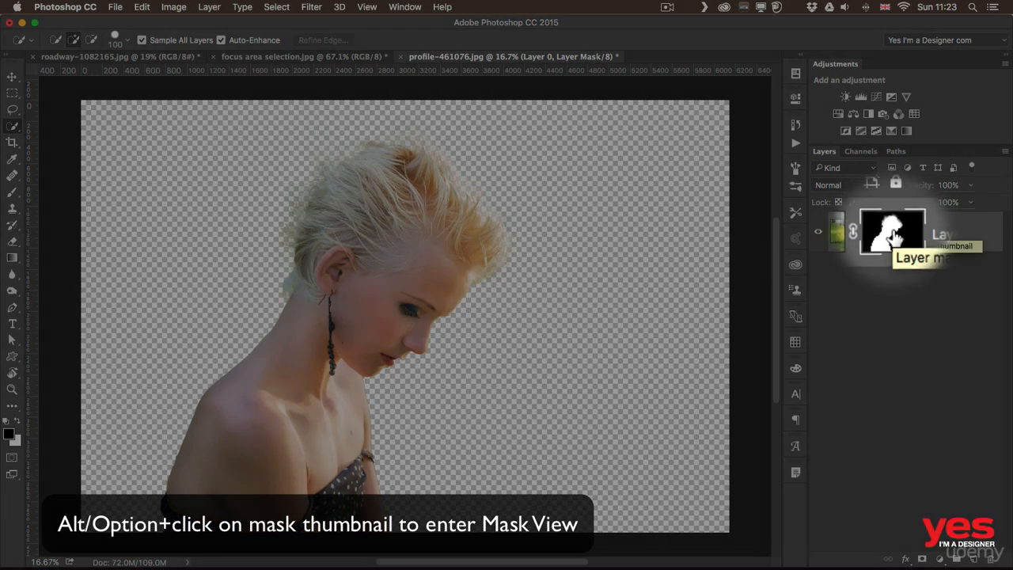
# Inspect Layer 0's mask on its own and compare the photo with the mask disabled, leaving the mask enabled
pyautogui.keyDown('alt'); pyautogui.click(893, 231); pyautogui.keyUp('alt')
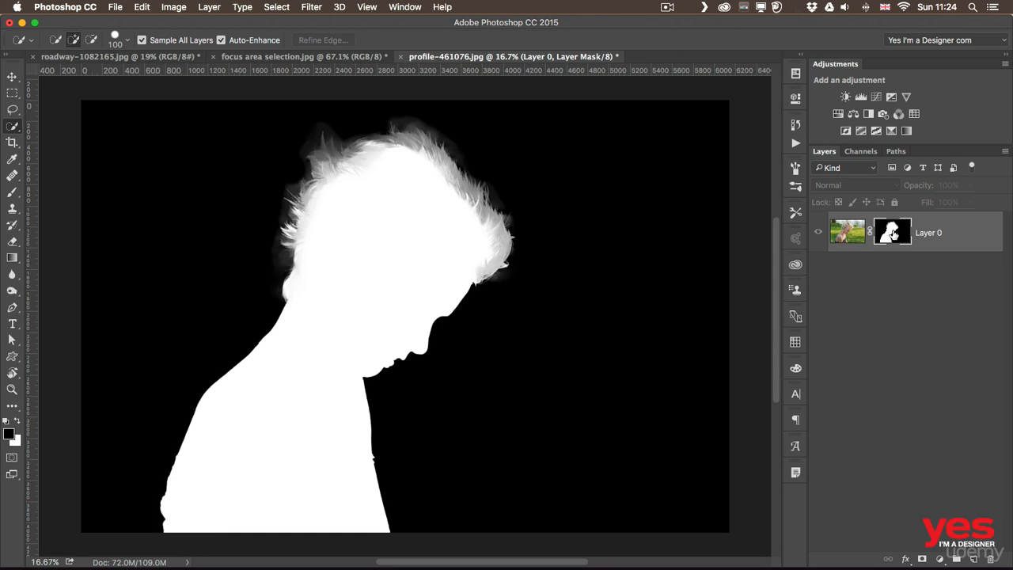
pyautogui.keyDown('alt'); pyautogui.click(892, 233); pyautogui.keyUp('alt')
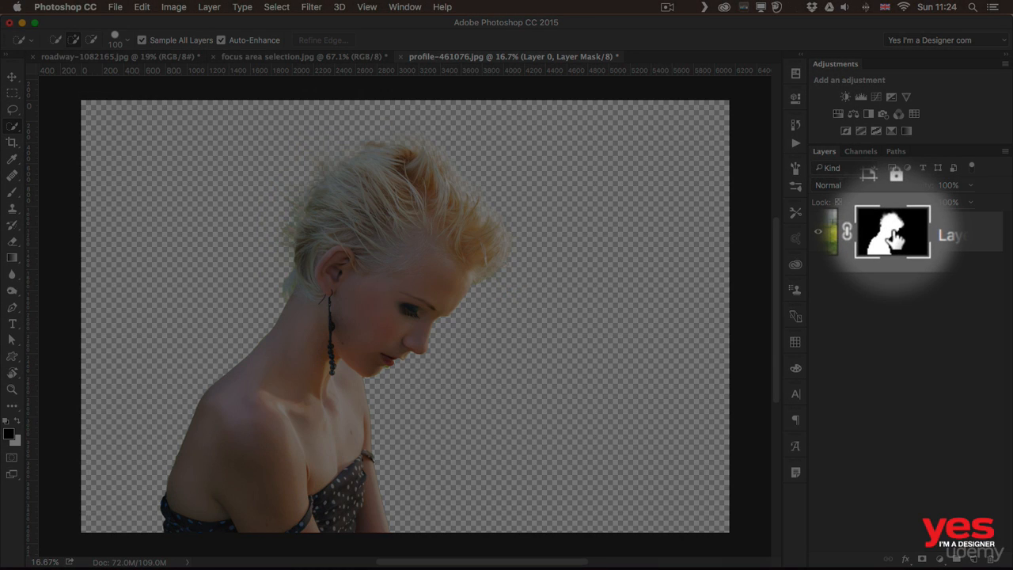
pyautogui.keyDown('shift'); pyautogui.click(894, 235); pyautogui.keyUp('shift')
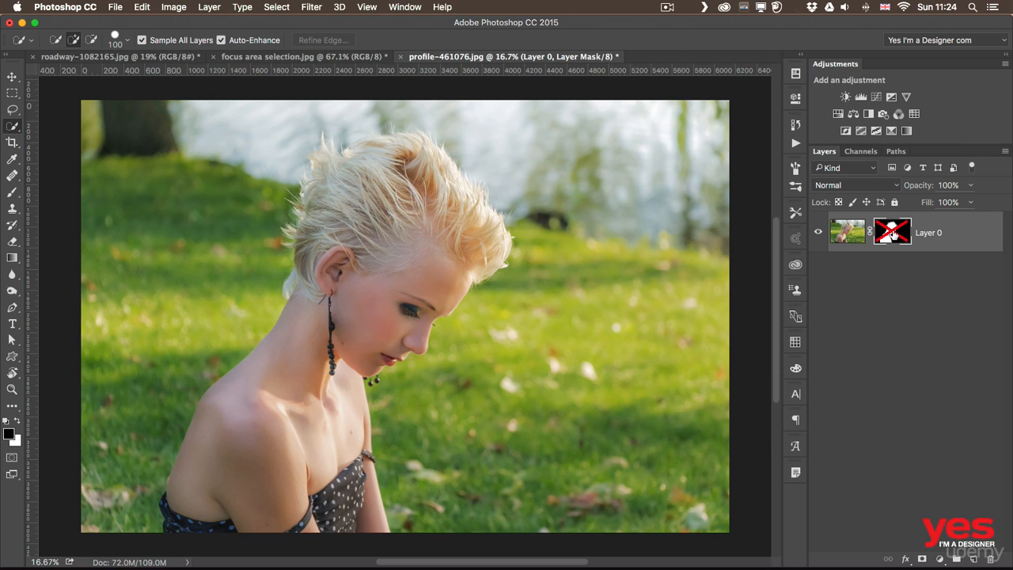
pyautogui.keyDown('shift'); pyautogui.click(892, 234); pyautogui.keyUp('shift')
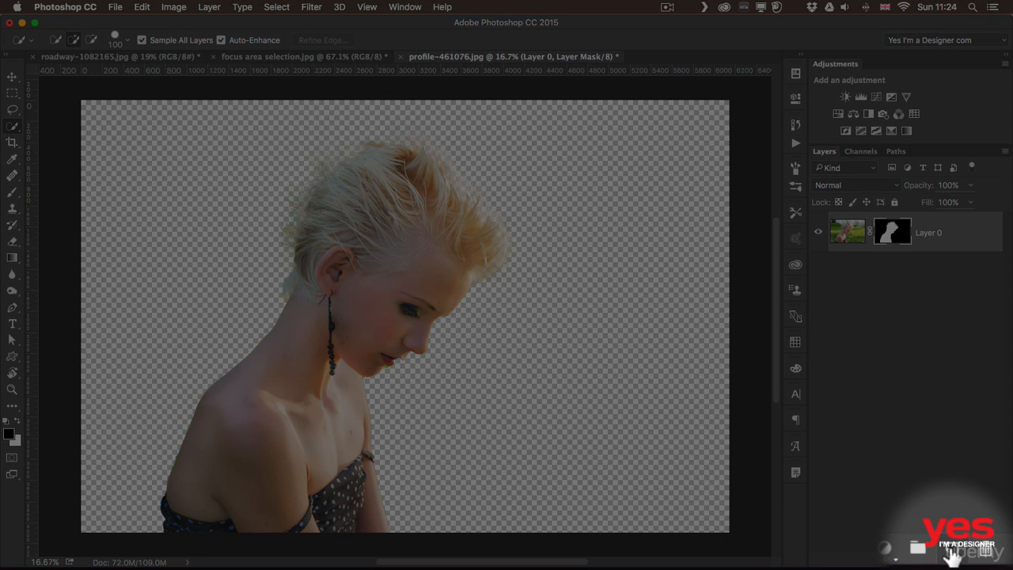
# Add a new layer beneath the masked portrait and fill it with the white background color
pyautogui.click(973, 560)
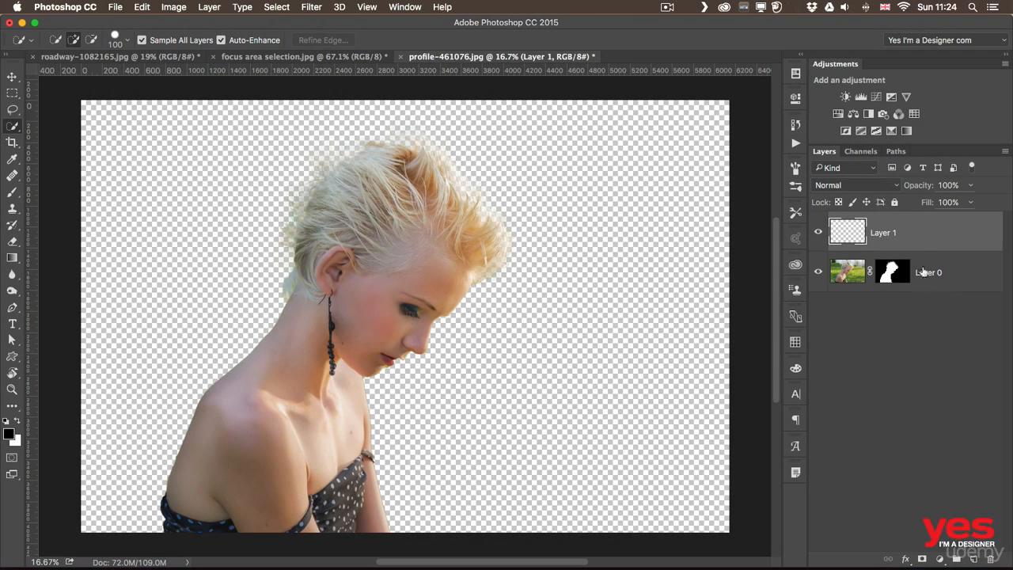
pyautogui.moveTo(917, 241); pyautogui.dragTo(919, 287)
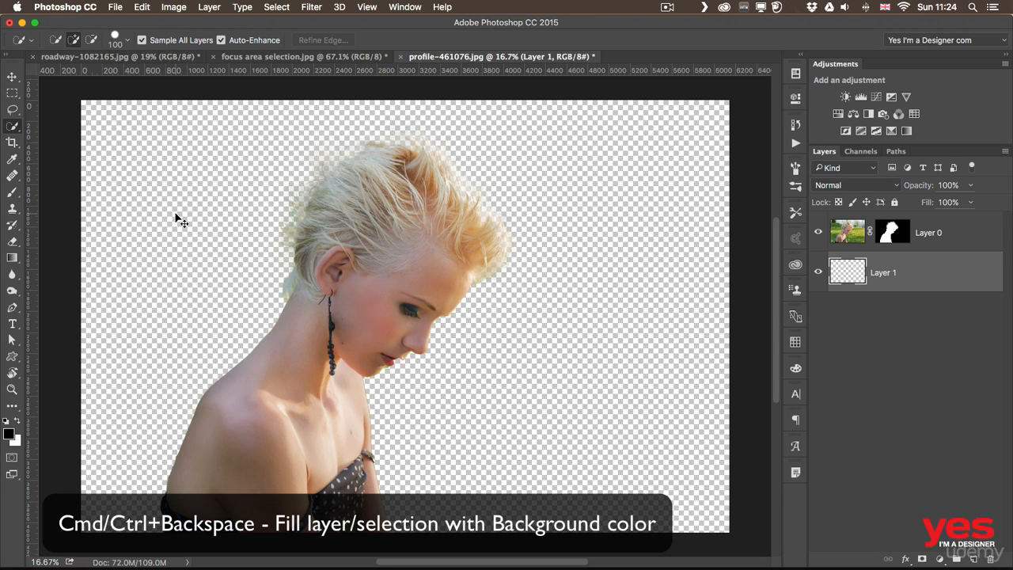
pyautogui.press('cmd+BackSpace')
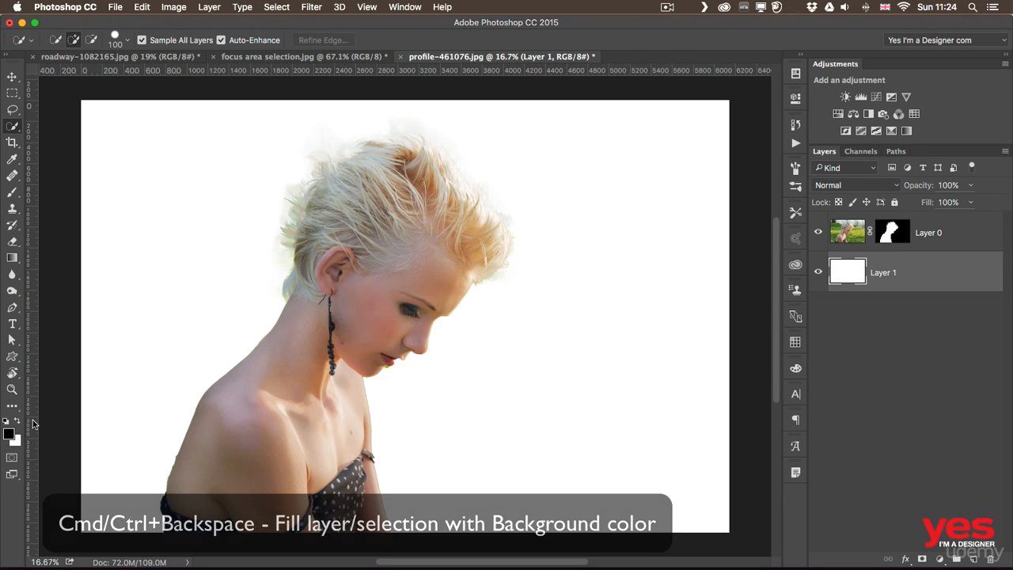
# Reset the default colors and fill Layer 1 with black to check the cutout against a dark backdrop
pyautogui.press('d')
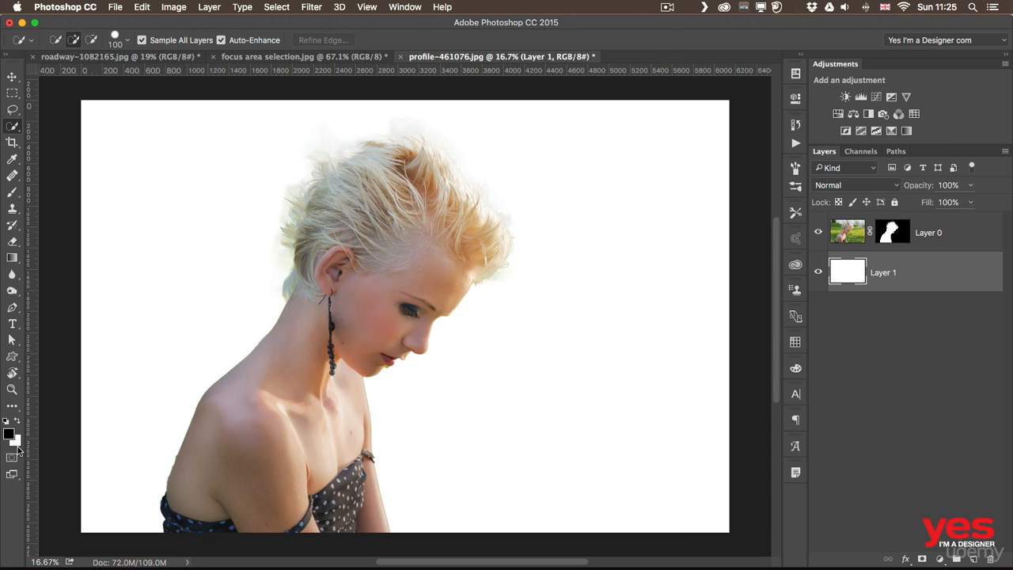
pyautogui.hotkey('alt', 'BackSpace')
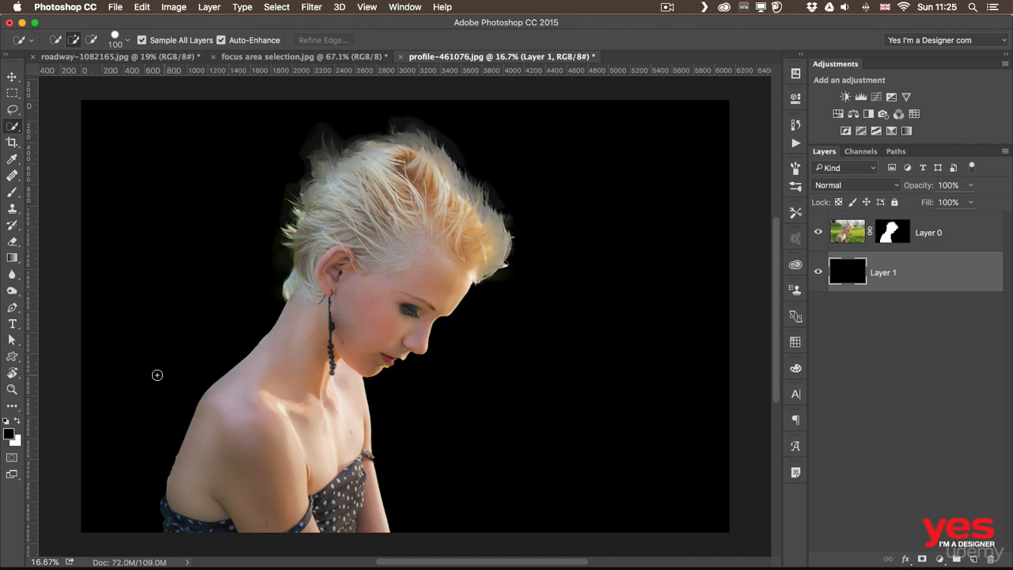
# Set the foreground color to bright blue 14b5e3 and fill Layer 1 with it
pyautogui.click(10, 434)
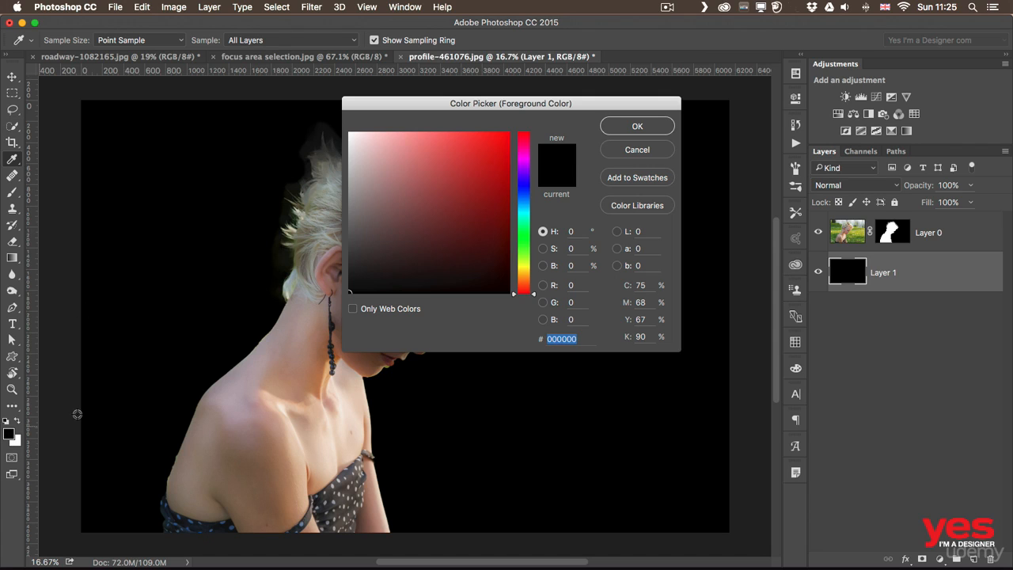
pyautogui.click(523, 210)
pyautogui.click(495, 150)
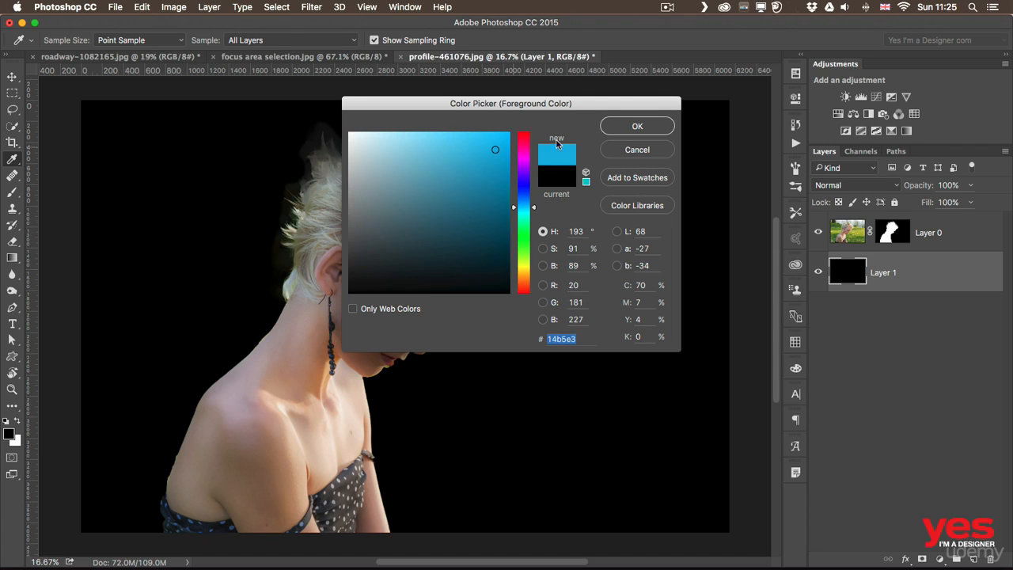
pyautogui.click(624, 127)
pyautogui.hotkey('alt', 'BackSpace')
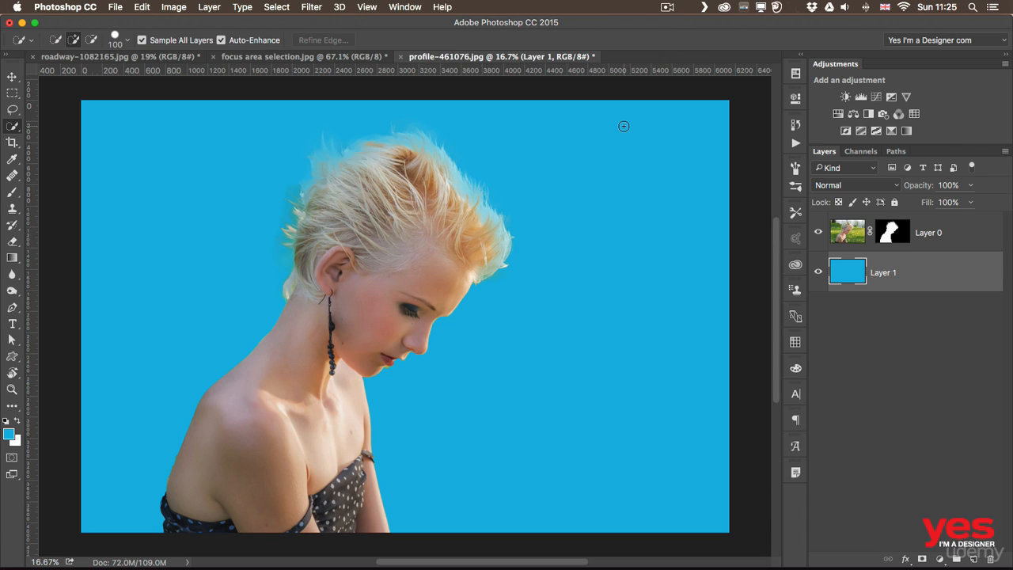
# Target Layer 0's mask around the hair and activate the Dodge Tool with Highlights range and 100% exposure
pyautogui.press('z')
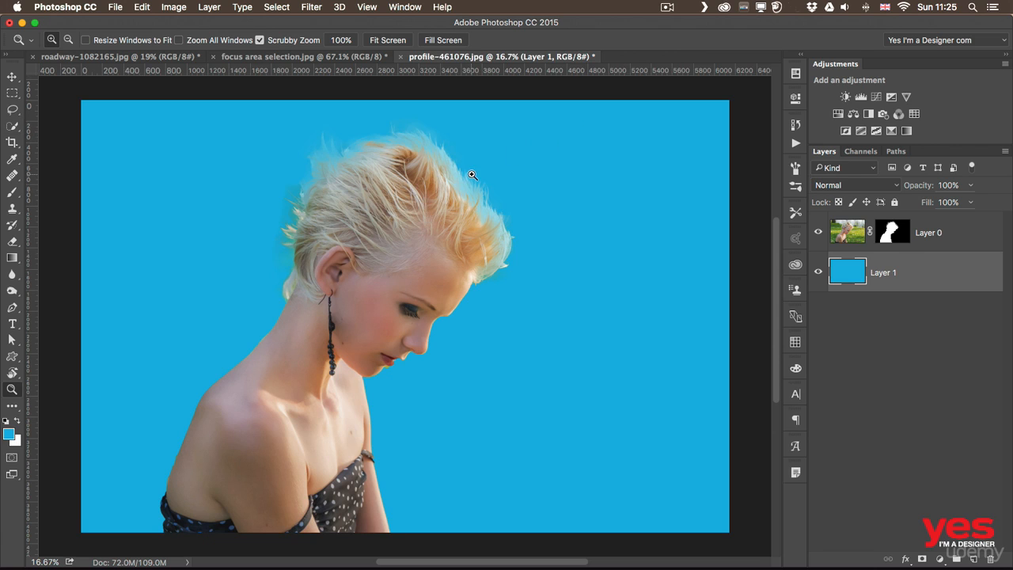
pyautogui.moveTo(475, 175); pyautogui.dragTo(509, 175)
pyautogui.press('w')
pyautogui.scroll(3, 380, 150)
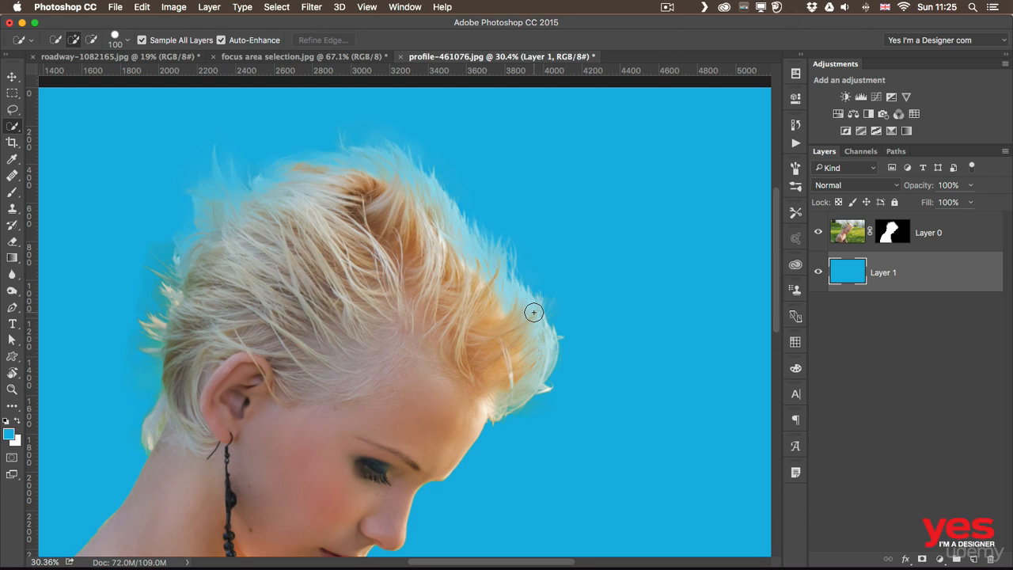
pyautogui.click(900, 235)
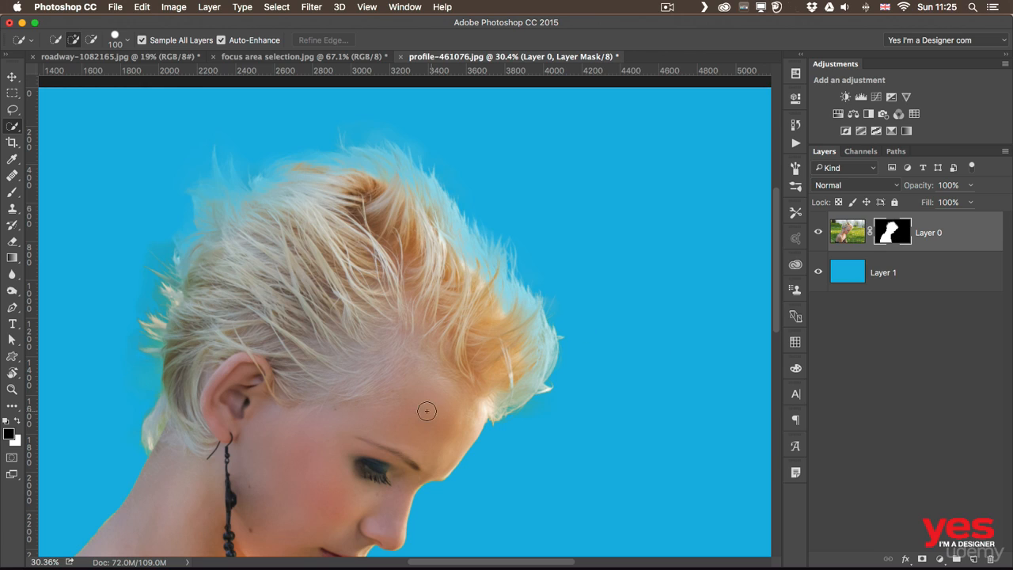
pyautogui.click(11, 290)
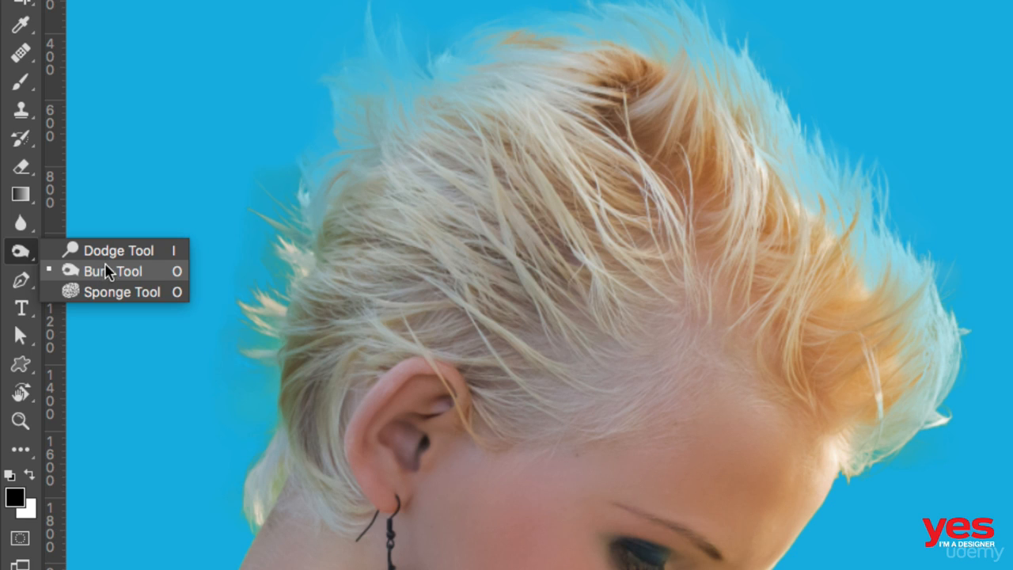
pyautogui.click(105, 253)
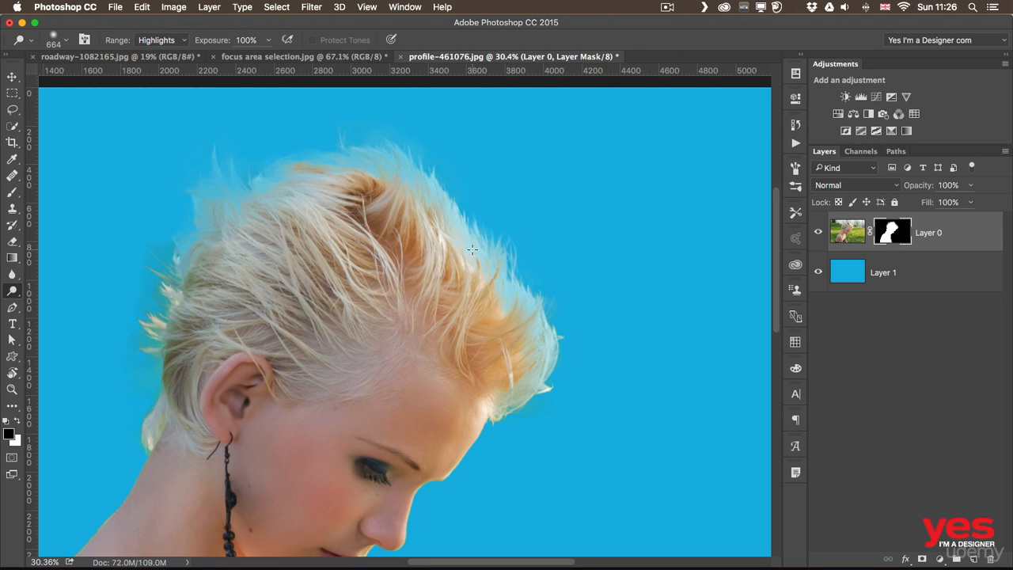
# Try dodging the mask along the hair edge above the forehead, view the mask on its own, and undo the stroke
pyautogui.moveTo(466, 227)
pyautogui.mouseDown()
pyautogui.moveTo(532, 297)
pyautogui.moveTo(548, 336)
pyautogui.moveTo(447, 207)
pyautogui.mouseUp()
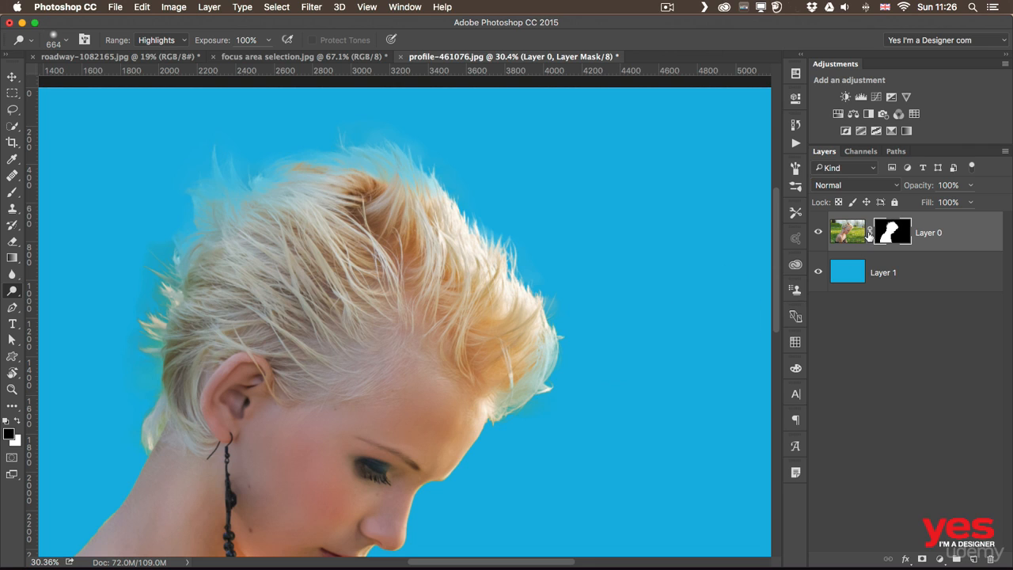
pyautogui.keyDown('alt'); pyautogui.click(887, 234); pyautogui.keyUp('alt')
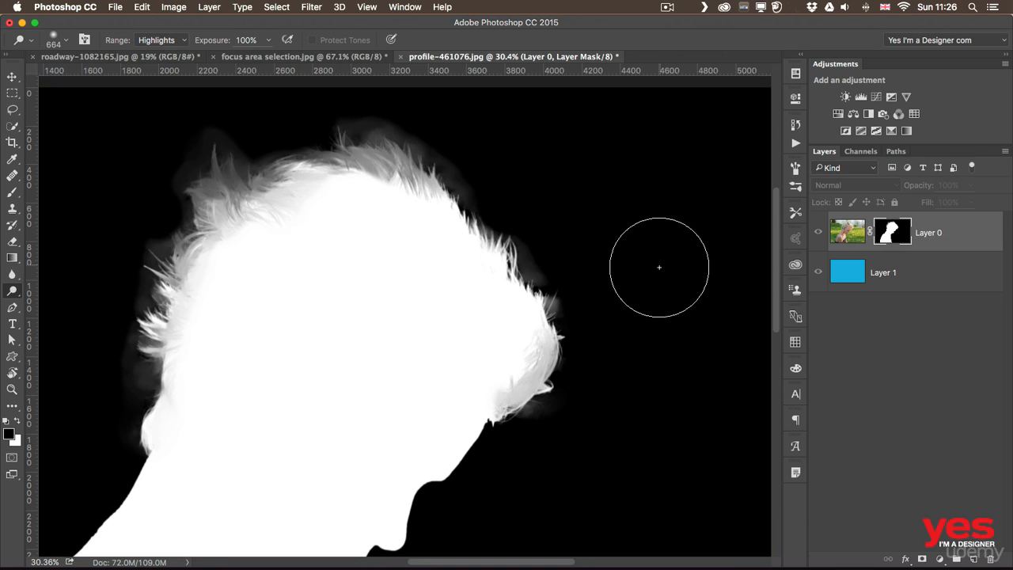
pyautogui.press('super+2')
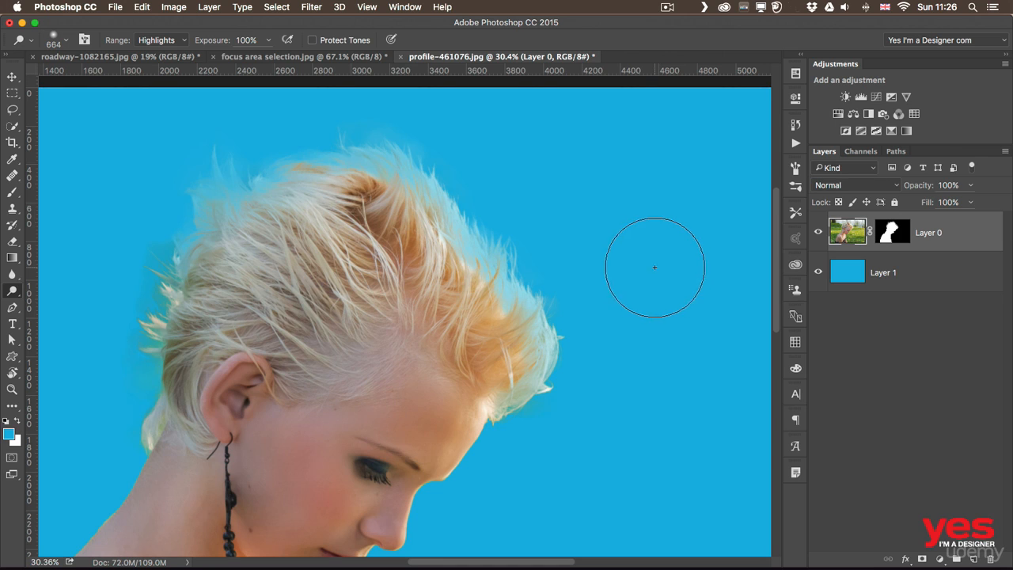
# Display Layer 0's mask alone, dodge its highlights around the entire hair edge from forehead to nape, and return to the composite
pyautogui.keyDown('alt'); pyautogui.click(900, 233); pyautogui.keyUp('alt')
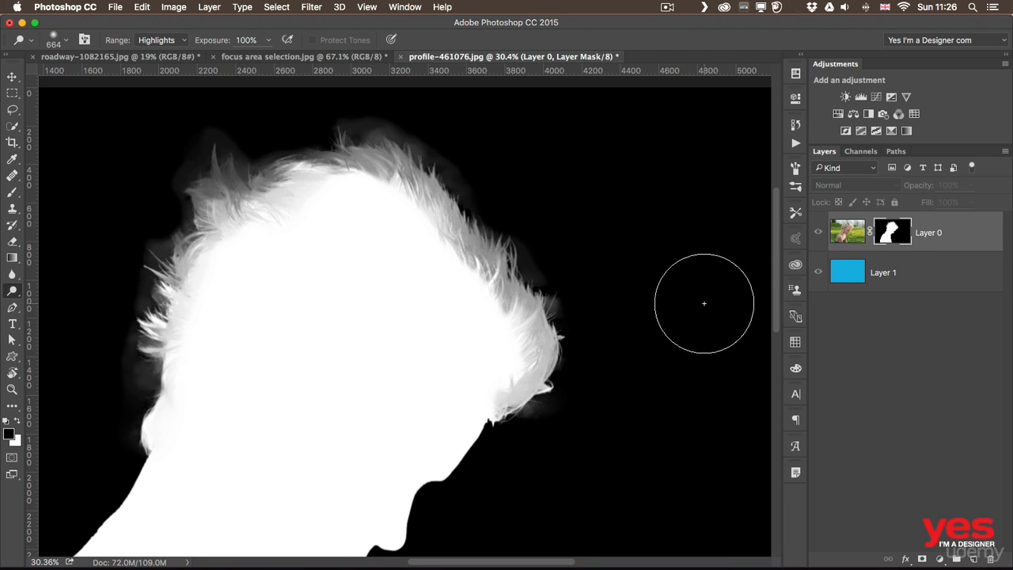
pyautogui.click(465, 236)
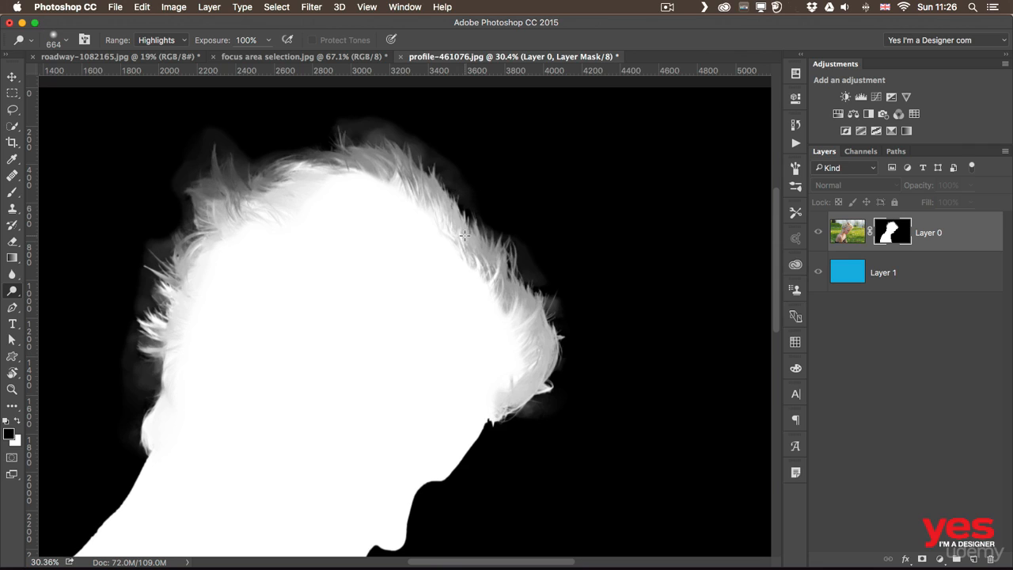
pyautogui.moveTo(497, 270)
pyautogui.mouseDown()
pyautogui.moveTo(521, 299)
pyautogui.moveTo(467, 227)
pyautogui.moveTo(520, 287)
pyautogui.moveTo(478, 227)
pyautogui.moveTo(479, 255)
pyautogui.moveTo(498, 274)
pyautogui.mouseUp()
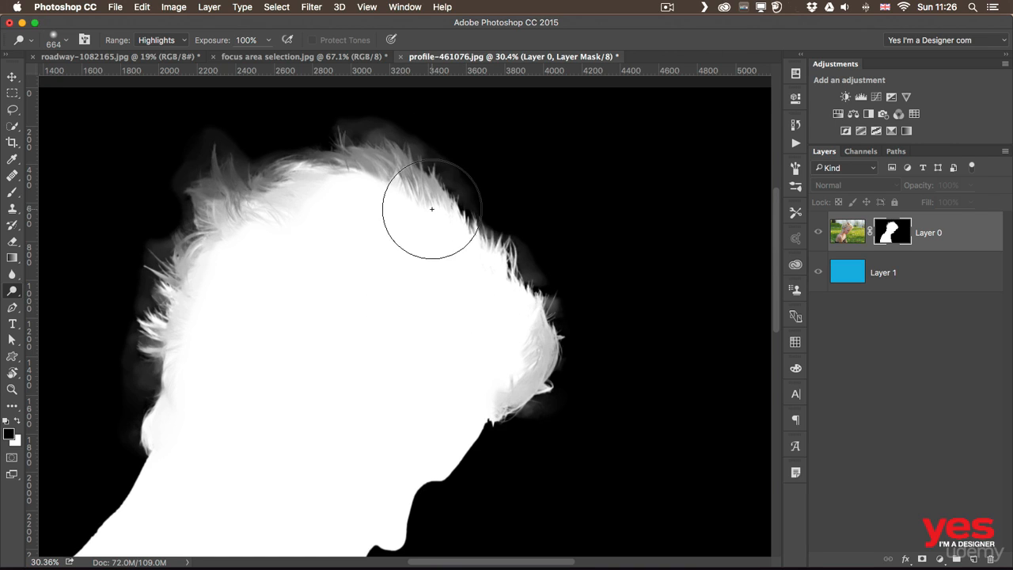
pyautogui.moveTo(405, 190)
pyautogui.mouseDown()
pyautogui.moveTo(362, 173)
pyautogui.moveTo(400, 179)
pyautogui.moveTo(360, 159)
pyautogui.moveTo(307, 159)
pyautogui.moveTo(272, 173)
pyautogui.moveTo(292, 172)
pyautogui.moveTo(261, 207)
pyautogui.moveTo(224, 224)
pyautogui.moveTo(235, 165)
pyautogui.moveTo(221, 178)
pyautogui.moveTo(211, 159)
pyautogui.moveTo(208, 175)
pyautogui.moveTo(238, 162)
pyautogui.moveTo(178, 270)
pyautogui.moveTo(176, 345)
pyautogui.moveTo(167, 341)
pyautogui.moveTo(202, 250)
pyautogui.mouseUp()
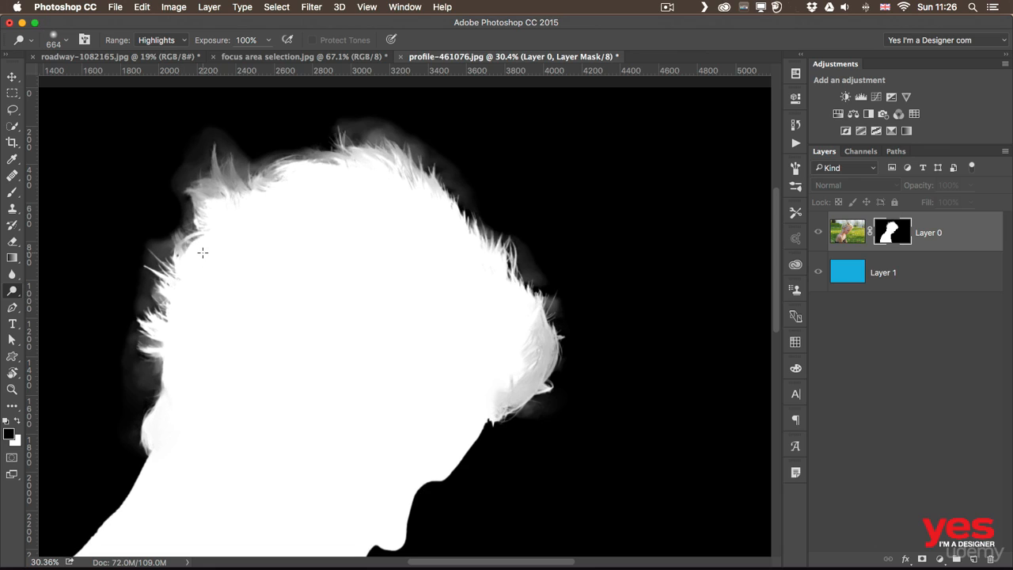
pyautogui.moveTo(511, 355)
pyautogui.mouseDown()
pyautogui.moveTo(549, 363)
pyautogui.moveTo(544, 353)
pyautogui.moveTo(524, 392)
pyautogui.mouseUp()
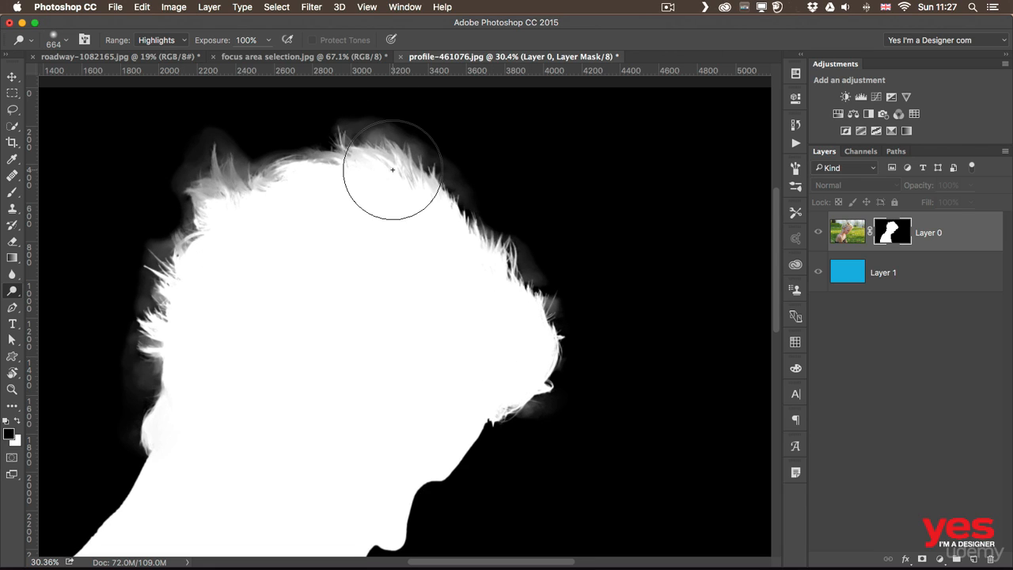
pyautogui.moveTo(392, 169)
pyautogui.mouseDown()
pyautogui.moveTo(366, 158)
pyautogui.moveTo(280, 174)
pyautogui.moveTo(261, 190)
pyautogui.moveTo(212, 168)
pyautogui.mouseUp()
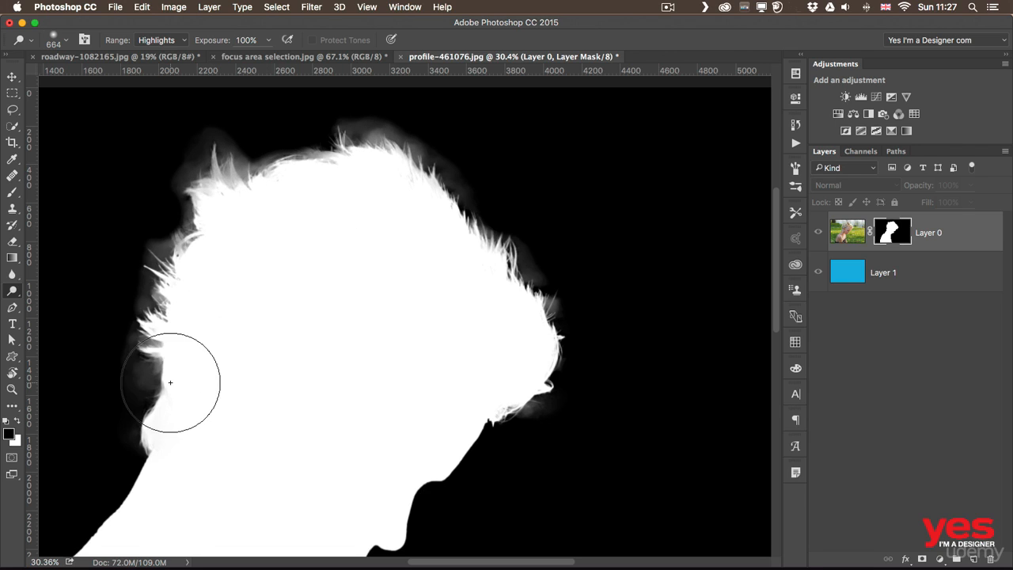
pyautogui.moveTo(161, 349); pyautogui.dragTo(160, 391)
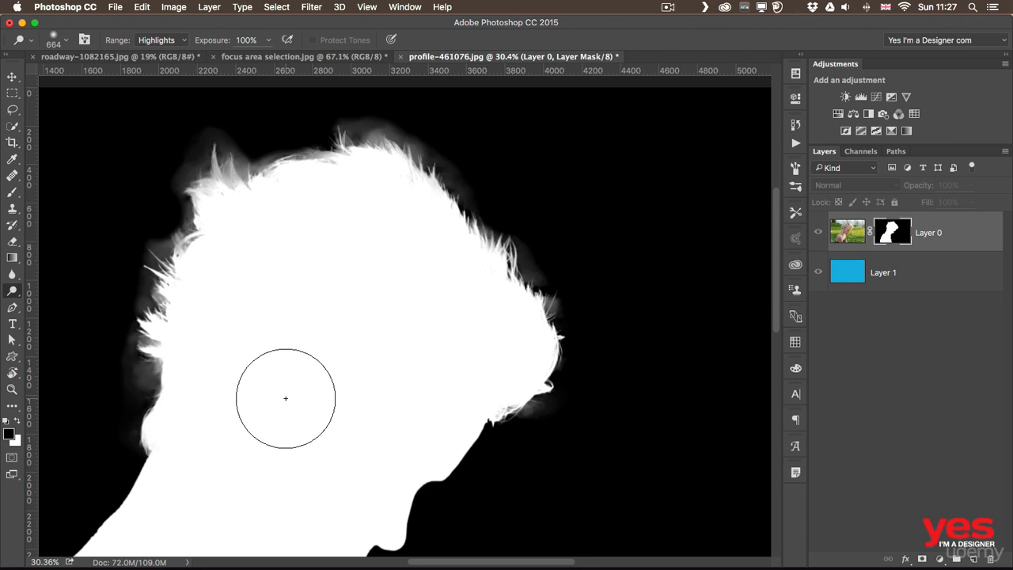
pyautogui.keyDown('alt'); pyautogui.click(890, 234); pyautogui.keyUp('alt')
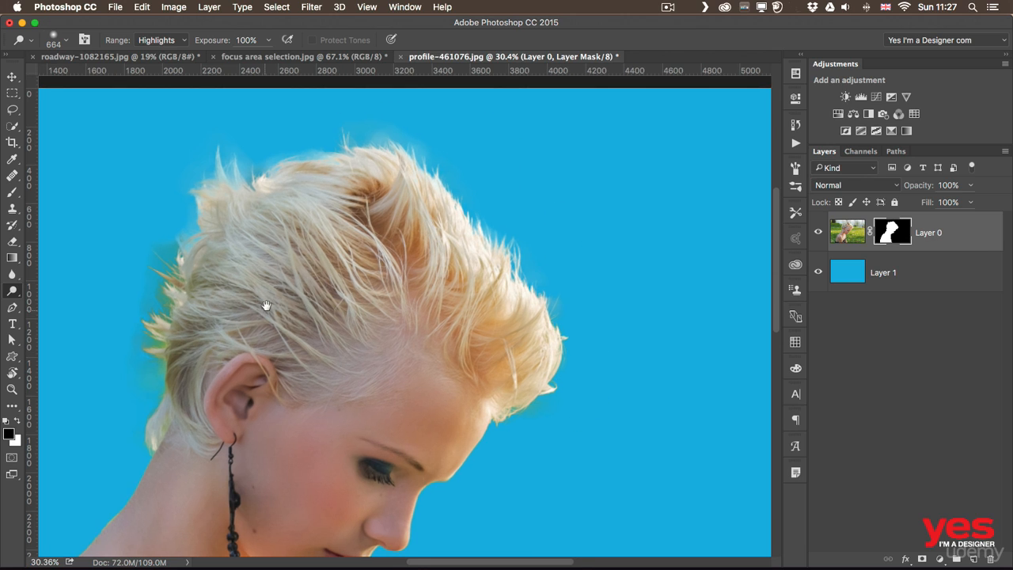
# Burn the mask's gray haze outside the hair using Shadows range at 50% exposure, and return to the composite
pyautogui.hscroll(-5, 266, 300)
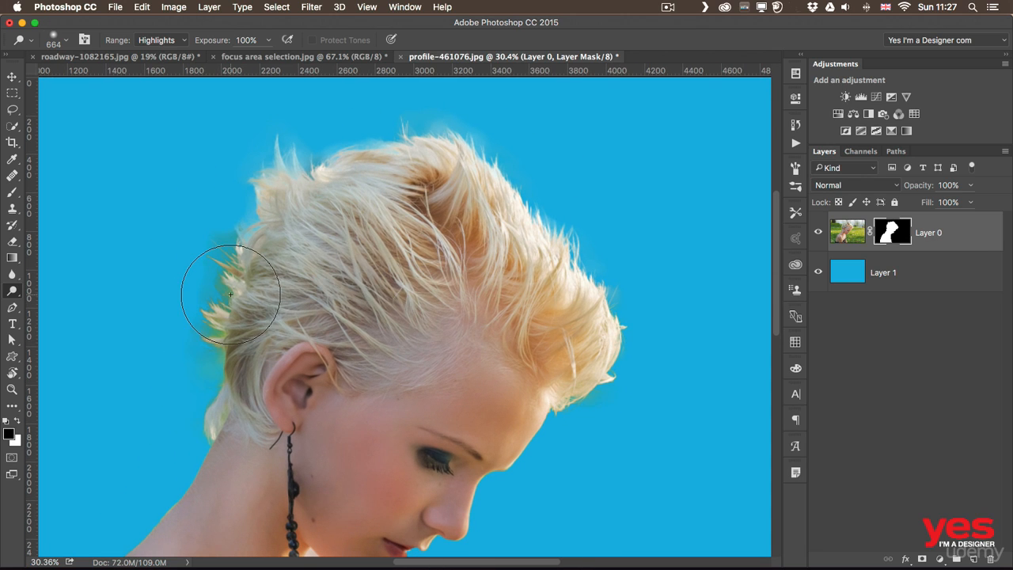
pyautogui.rightClick(18, 293)
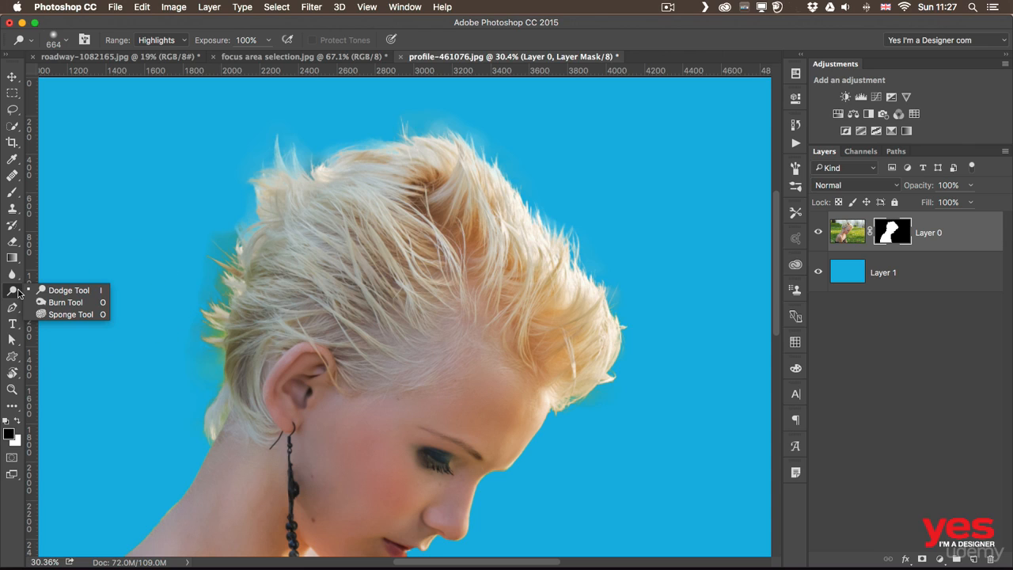
pyautogui.click(67, 305)
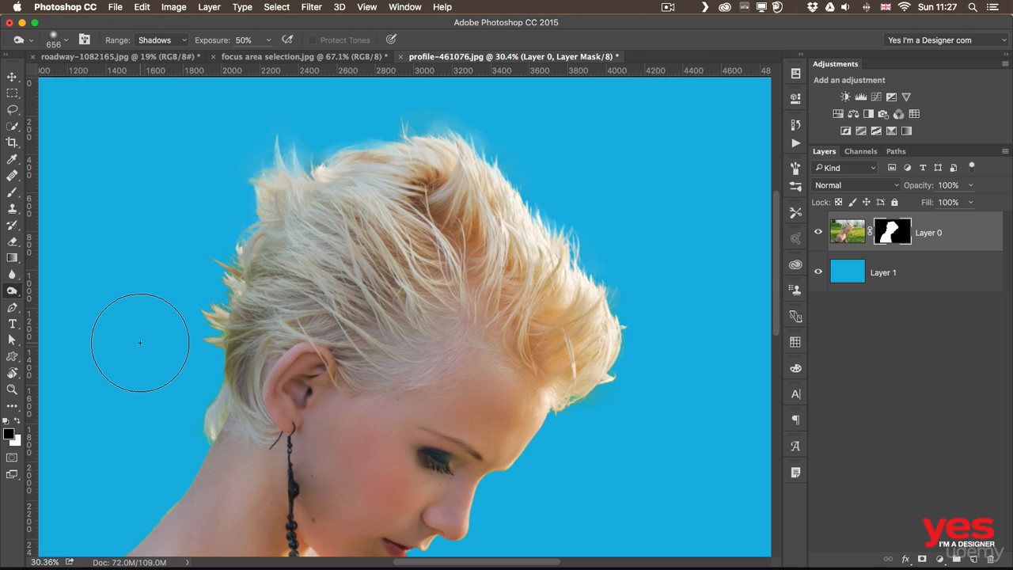
pyautogui.keyDown('alt'); pyautogui.click(890, 230); pyautogui.keyUp('alt')
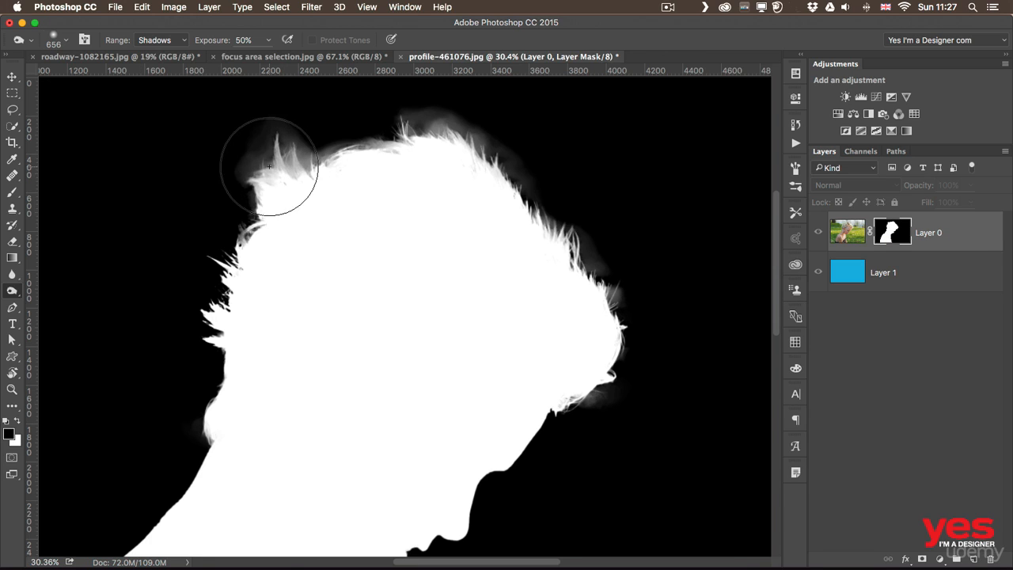
pyautogui.moveTo(293, 149)
pyautogui.mouseDown()
pyautogui.moveTo(257, 154)
pyautogui.moveTo(299, 167)
pyautogui.moveTo(327, 149)
pyautogui.moveTo(287, 160)
pyautogui.moveTo(377, 122)
pyautogui.moveTo(465, 118)
pyautogui.moveTo(490, 138)
pyautogui.moveTo(419, 122)
pyautogui.moveTo(440, 136)
pyautogui.moveTo(442, 119)
pyautogui.moveTo(437, 127)
pyautogui.moveTo(465, 126)
pyautogui.moveTo(593, 246)
pyautogui.moveTo(619, 299)
pyautogui.moveTo(618, 274)
pyautogui.moveTo(622, 312)
pyautogui.mouseUp()
pyautogui.moveTo(617, 386)
pyautogui.mouseDown()
pyautogui.moveTo(610, 407)
pyautogui.moveTo(585, 416)
pyautogui.moveTo(599, 402)
pyautogui.mouseUp()
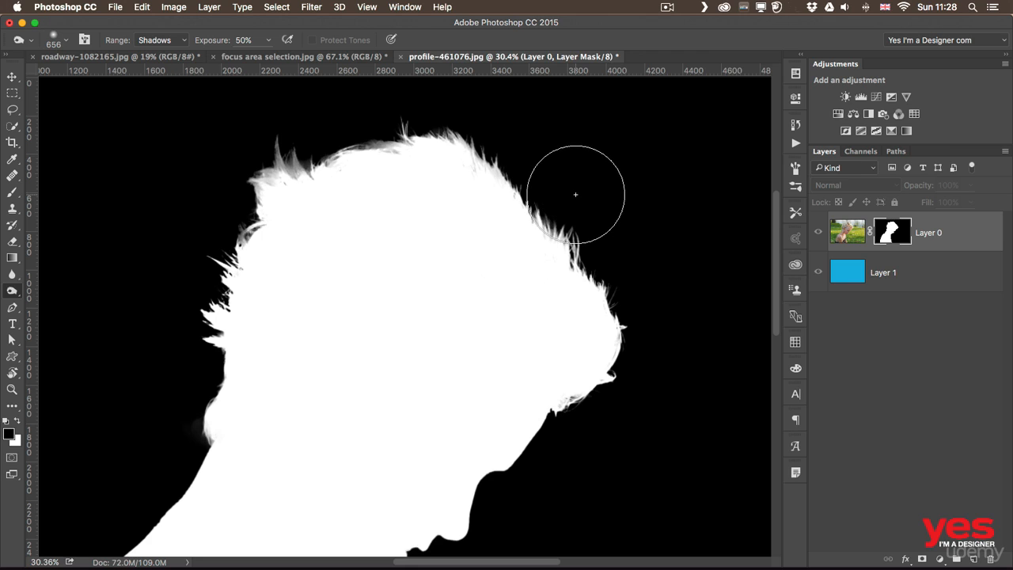
pyautogui.keyDown('alt'); pyautogui.click(890, 229); pyautogui.keyUp('alt')
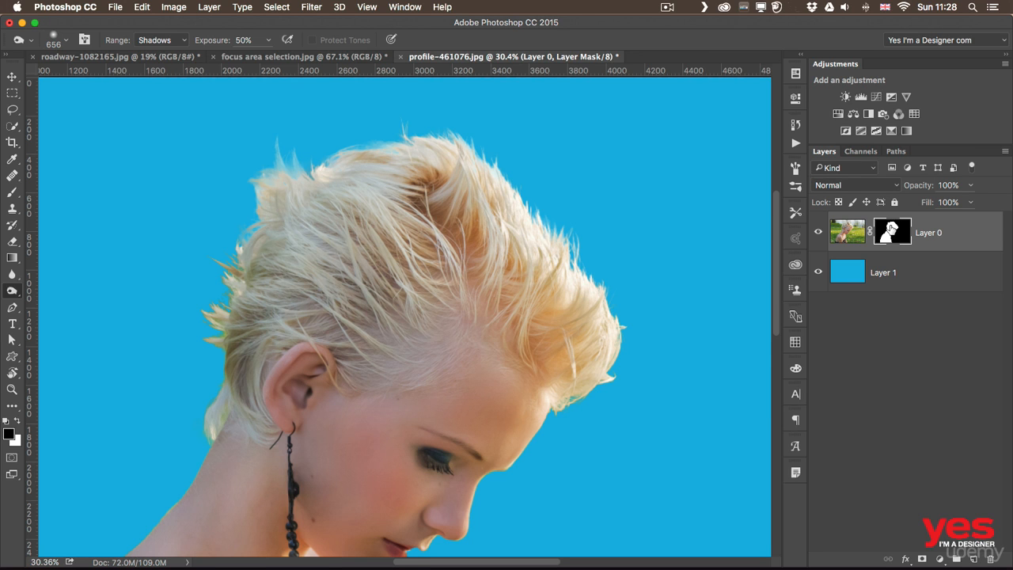
# Examine the whole cutout against the blue background, and inspect the edges along the forehead, nose and chin up close
pyautogui.press('z')
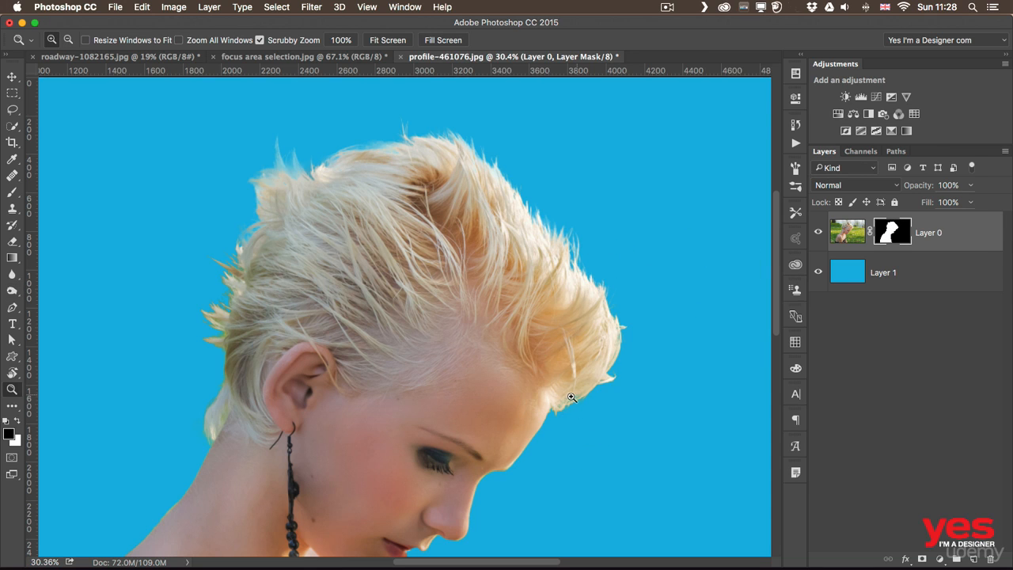
pyautogui.moveTo(571, 397); pyautogui.dragTo(548, 404)
pyautogui.press('o')
pyautogui.moveTo(576, 445)
pyautogui.mouseDown()
pyautogui.moveTo(495, 282)
pyautogui.moveTo(487, 296)
pyautogui.mouseUp()
pyautogui.press('z')
pyautogui.press('o')
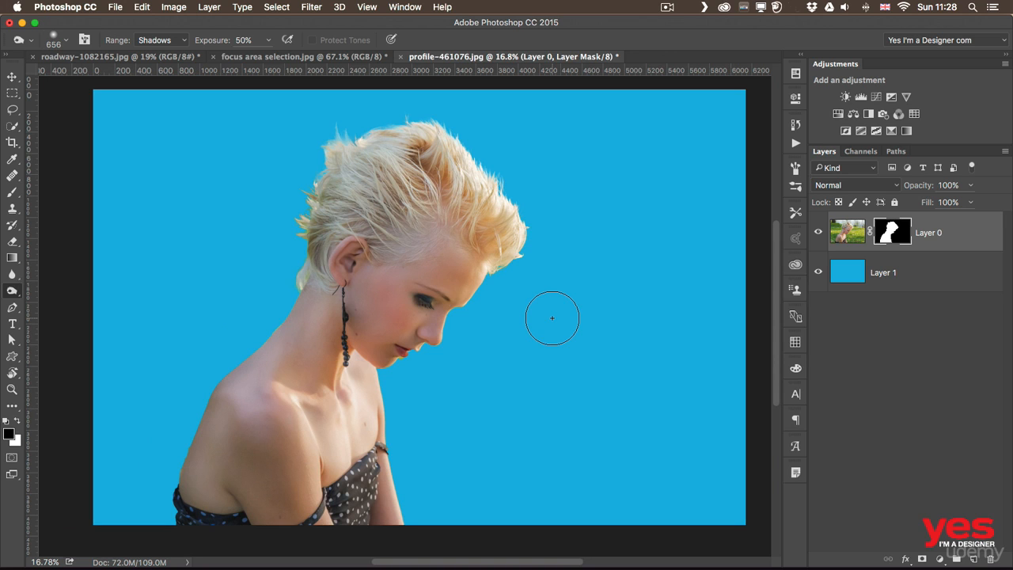
pyautogui.press('z')
pyautogui.moveTo(431, 326); pyautogui.dragTo(474, 330)
pyautogui.press('o')
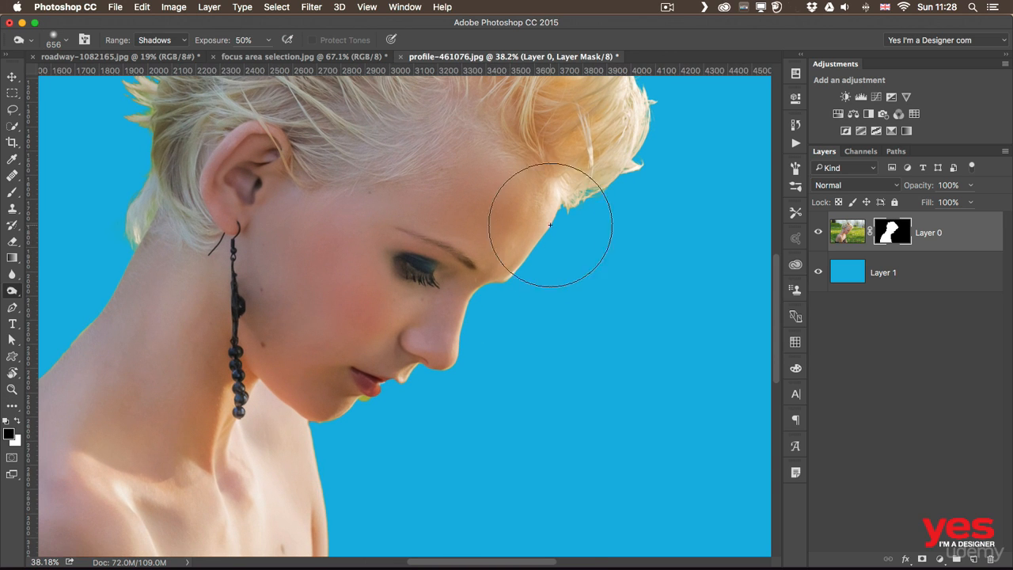
pyautogui.moveTo(591, 198)
pyautogui.mouseDown()
pyautogui.moveTo(575, 388)
pyautogui.moveTo(592, 312)
pyautogui.mouseUp()
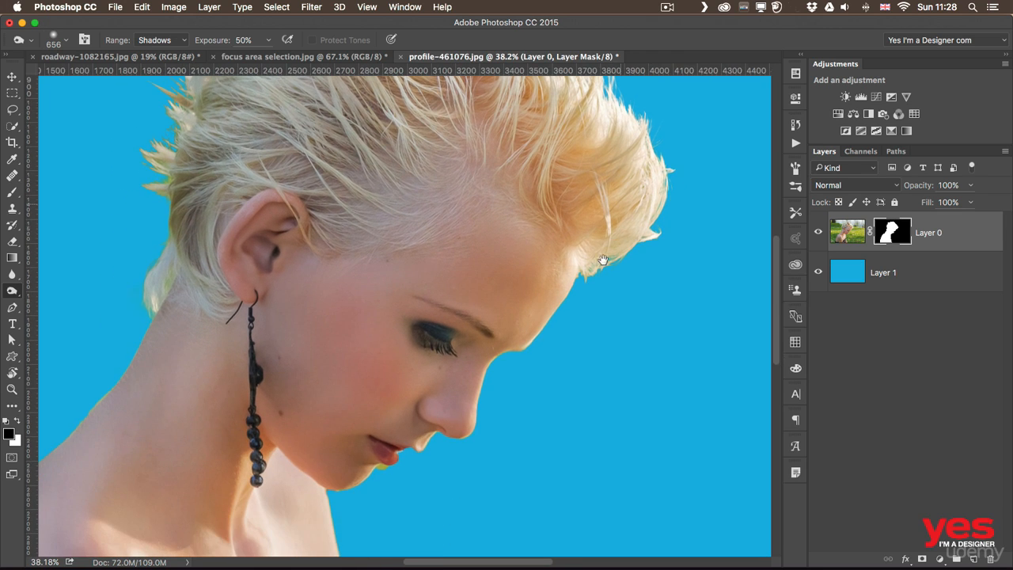
pyautogui.moveTo(540, 409); pyautogui.dragTo(563, 348)
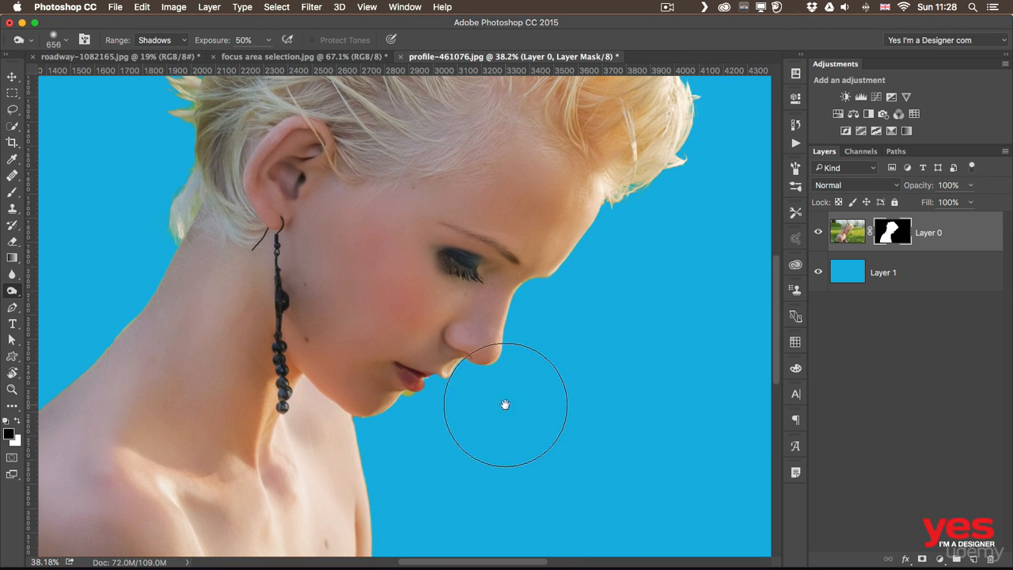
# Paint black on Layer 0's mask with a hard round 52 px brush to hide the green patch beneath the lower lip
pyautogui.press('z')
pyautogui.moveTo(429, 425); pyautogui.dragTo(467, 430)
pyautogui.press('o')
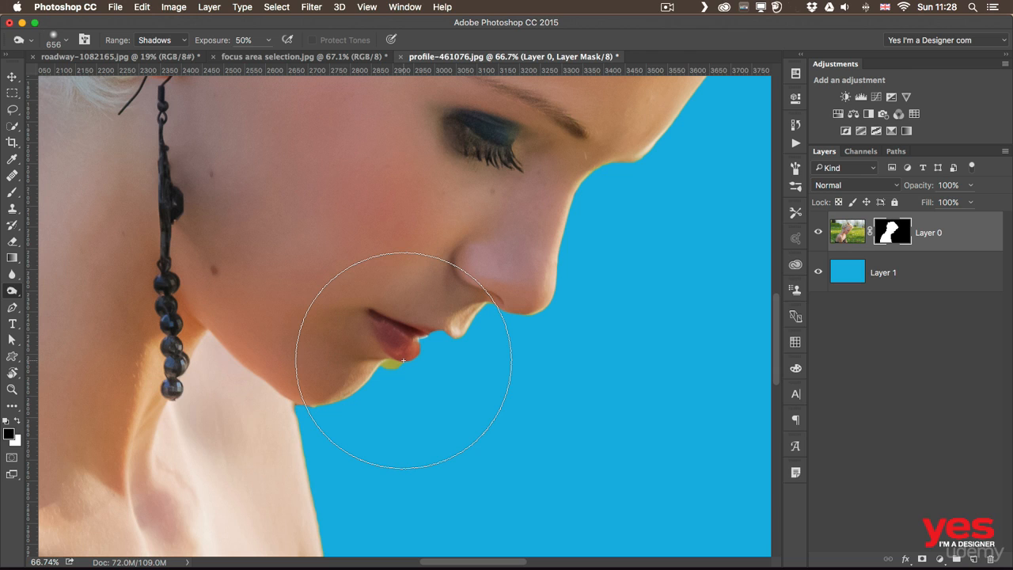
pyautogui.click(11, 195)
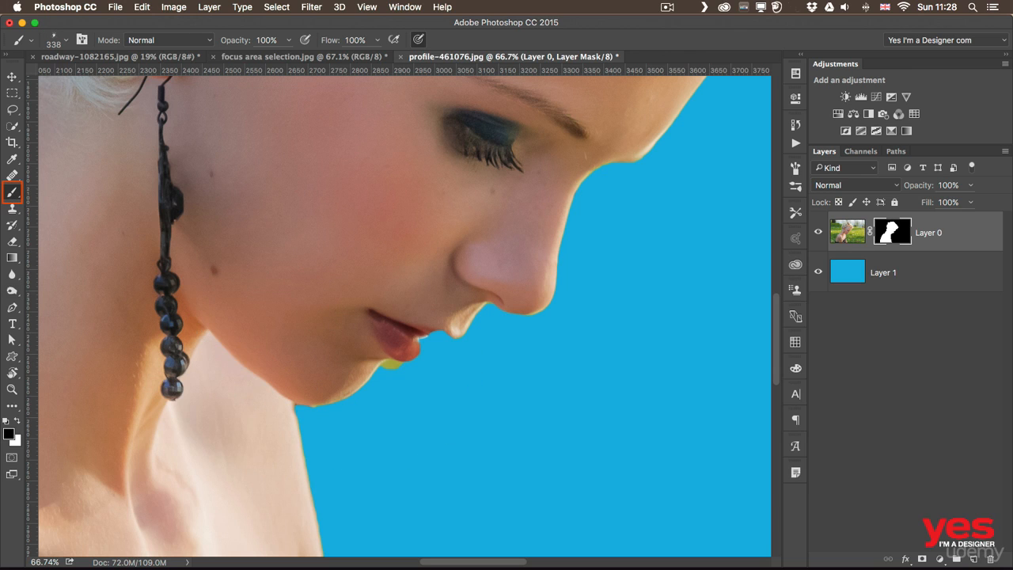
pyautogui.click(66, 40)
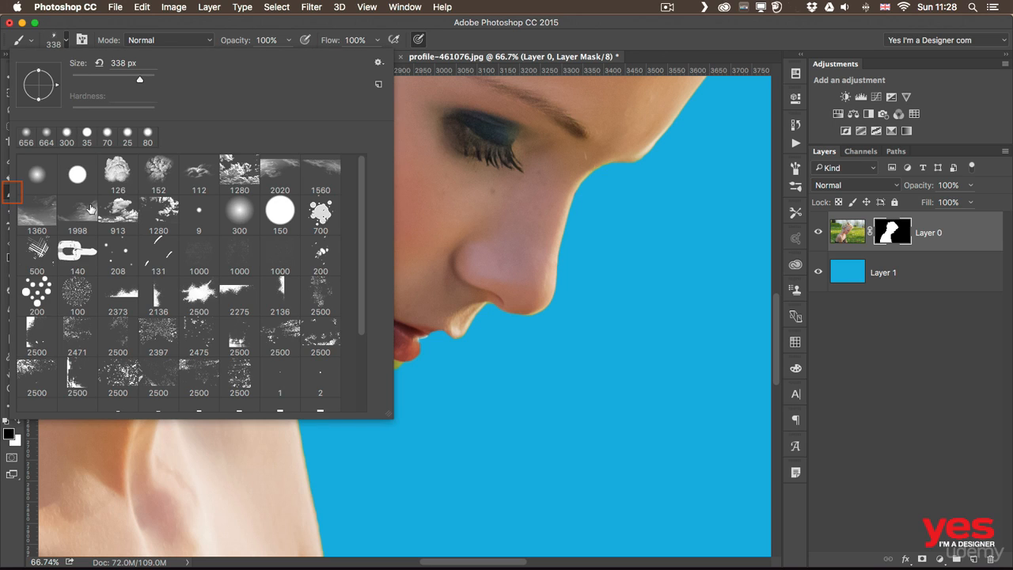
pyautogui.click(235, 34)
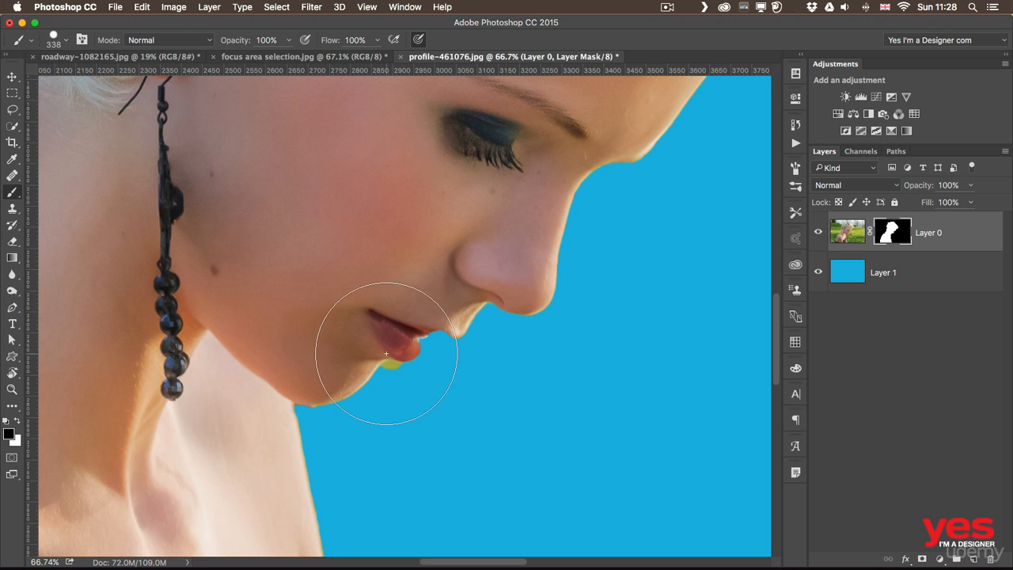
pyautogui.moveTo(430, 381); pyautogui.dragTo(370, 378)
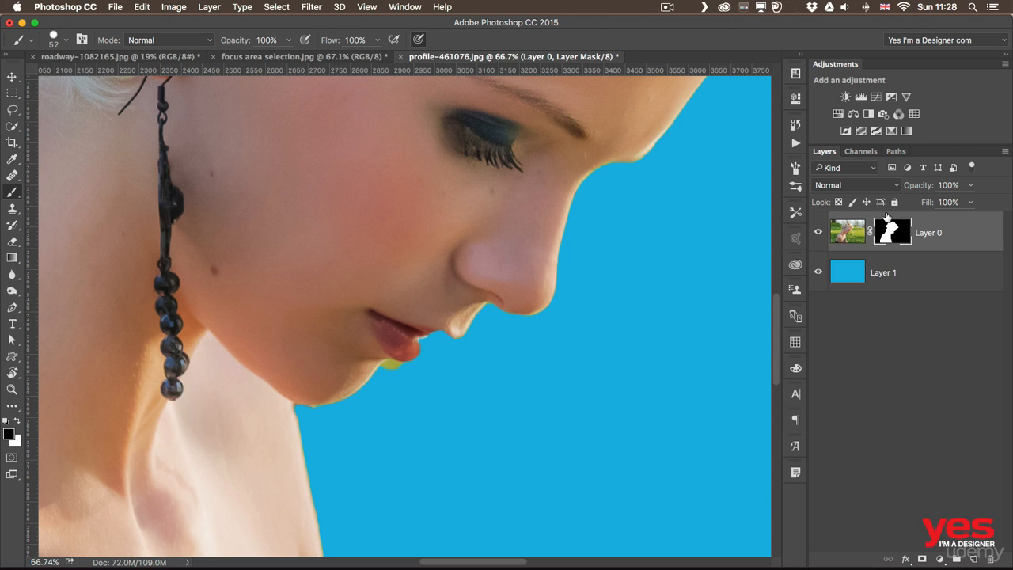
pyautogui.click(885, 243)
pyautogui.moveTo(389, 371); pyautogui.dragTo(390, 373)
# Swap the foreground color to white and paint on the mask between the nose and lower lip to restore the upper lip edge
pyautogui.click(18, 422)
pyautogui.moveTo(437, 327)
pyautogui.mouseDown()
pyautogui.moveTo(467, 318)
pyautogui.moveTo(415, 346)
pyautogui.mouseUp()
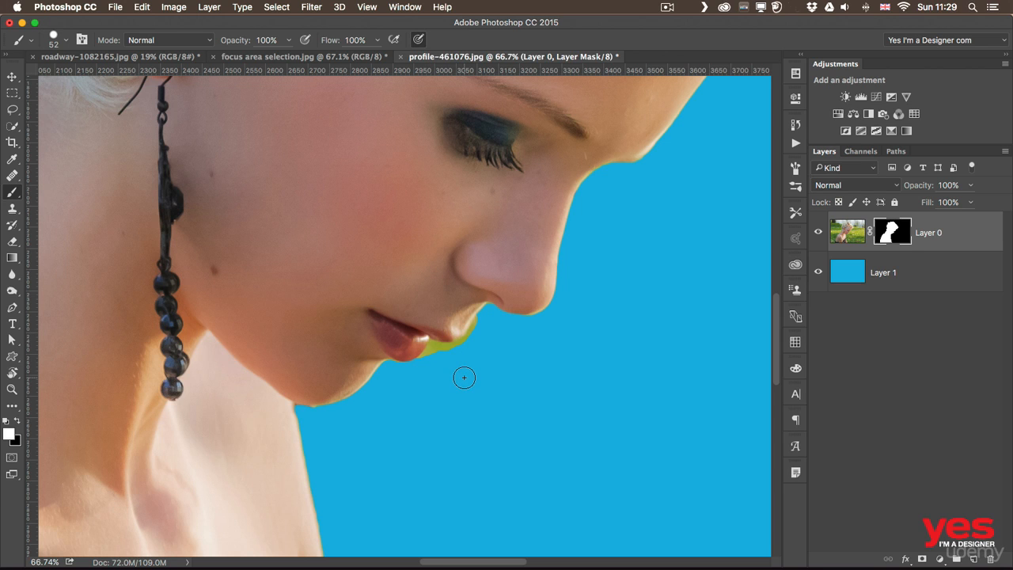
pyautogui.press('super+equal')
pyautogui.press('super+equal')
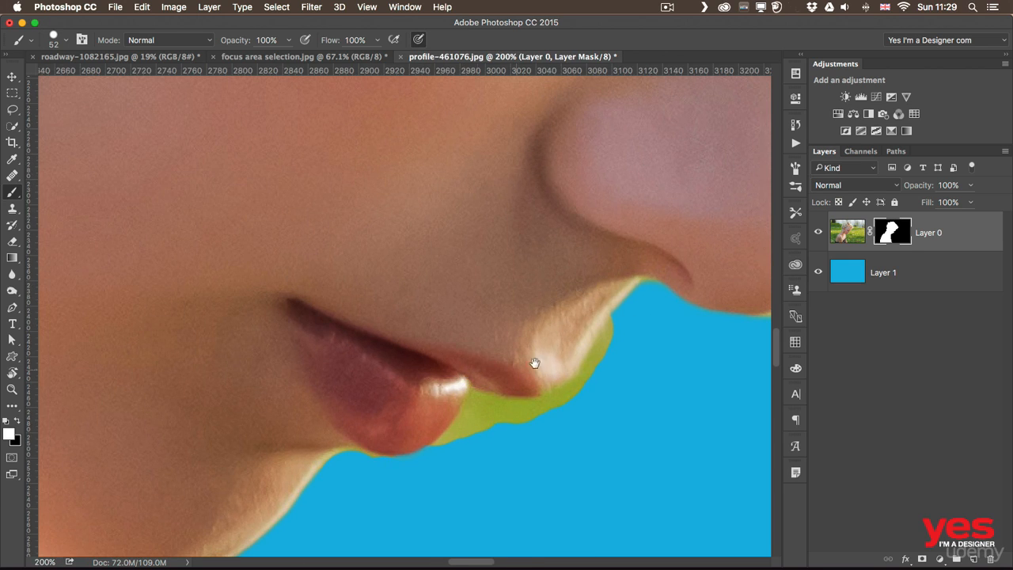
# Switch the foreground color to black and paint with a smaller brush, down to 15 px, to hide the green fringe around the upper lip
pyautogui.moveTo(535, 362); pyautogui.dragTo(416, 296)
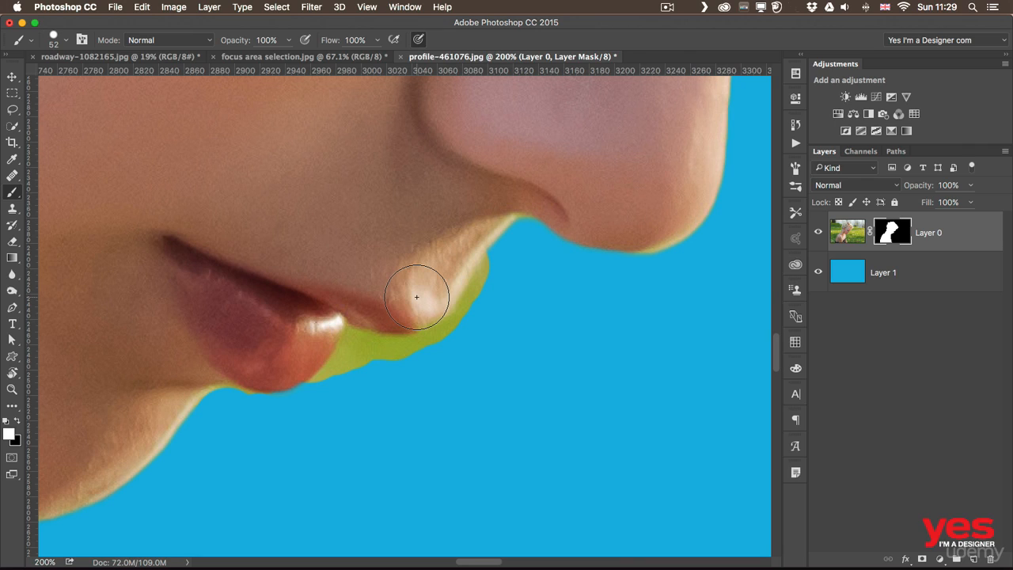
pyautogui.press('x')
pyautogui.press('[')
pyautogui.press('[')
pyautogui.press('[')
pyautogui.press('[')
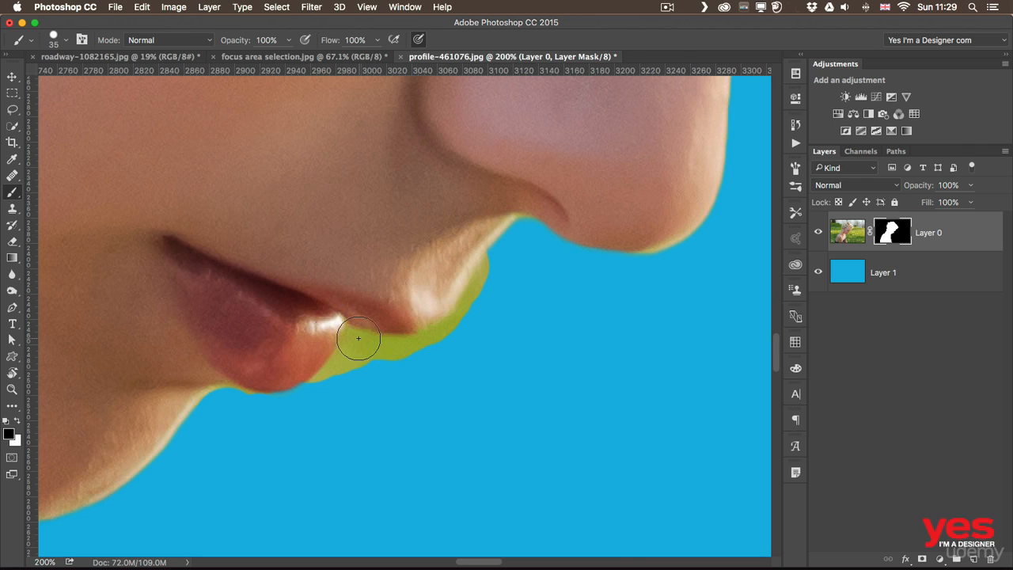
pyautogui.moveTo(336, 378)
pyautogui.mouseDown()
pyautogui.moveTo(379, 348)
pyautogui.moveTo(373, 363)
pyautogui.moveTo(424, 349)
pyautogui.moveTo(385, 345)
pyautogui.moveTo(443, 331)
pyautogui.moveTo(417, 341)
pyautogui.moveTo(450, 323)
pyautogui.moveTo(440, 329)
pyautogui.moveTo(480, 271)
pyautogui.mouseUp()
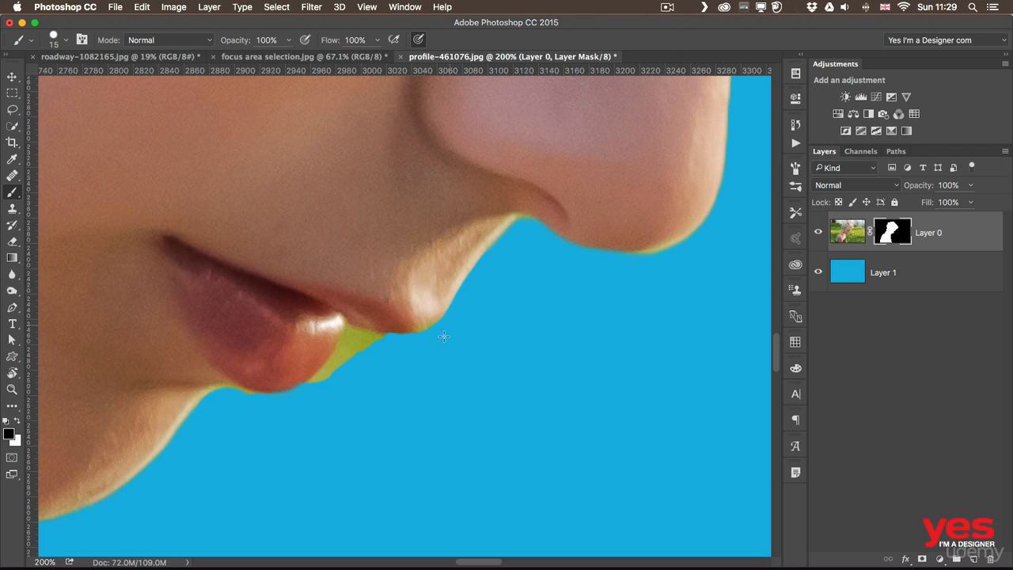
# Paint black on Layer 0's mask to hide the remaining green wedge between the lips, reducing the brush to 9 px for the tight corner
pyautogui.moveTo(323, 387)
pyautogui.mouseDown()
pyautogui.moveTo(310, 389)
pyautogui.moveTo(352, 337)
pyautogui.moveTo(353, 354)
pyautogui.moveTo(369, 333)
pyautogui.mouseUp()
pyautogui.press('[')
pyautogui.press('[')
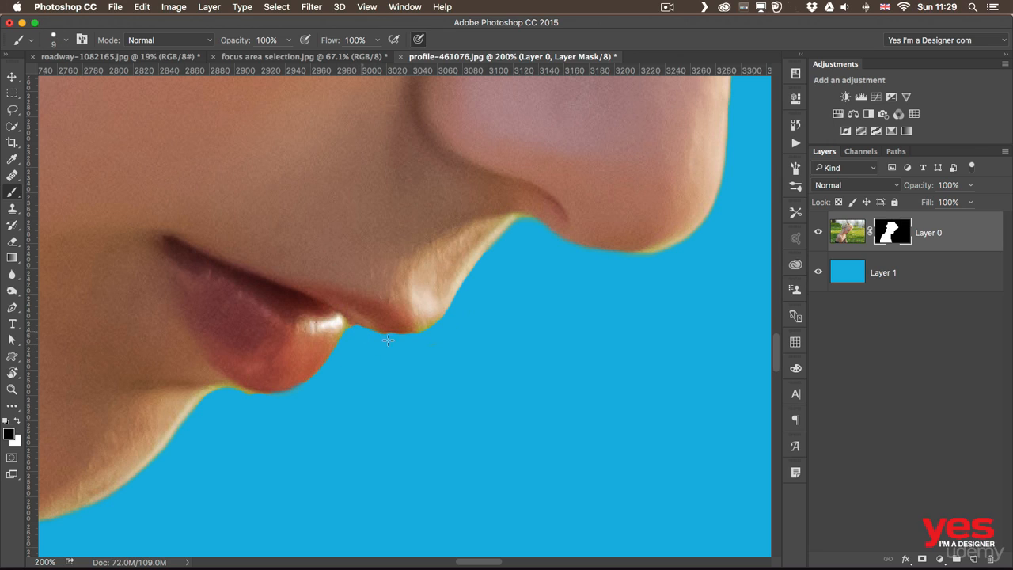
pyautogui.moveTo(349, 329); pyautogui.dragTo(396, 338)
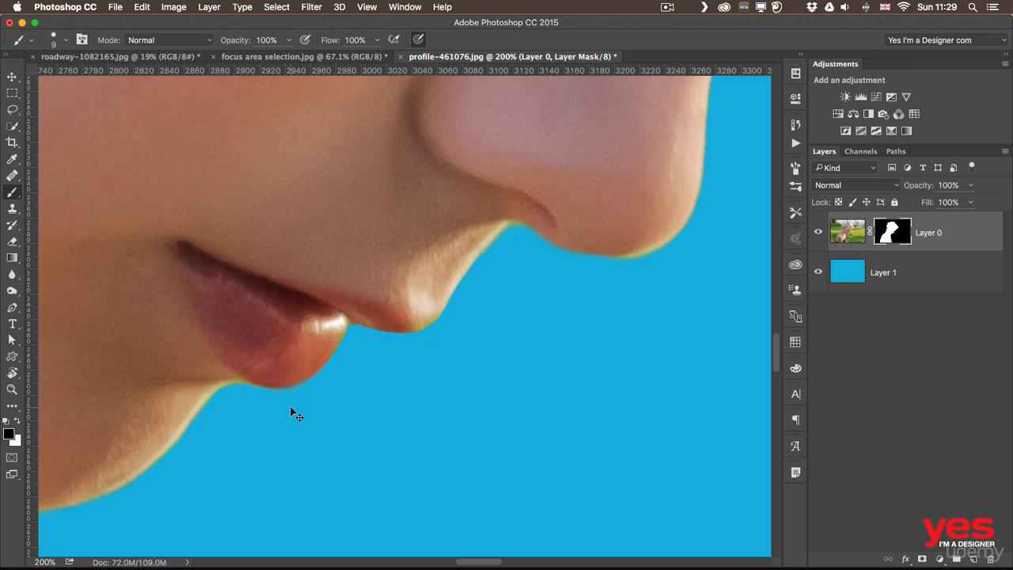
# Inspect the cleaned lip edges from farther out, and examine the chin and jaw edge up close
pyautogui.scroll(-4, 294, 413)
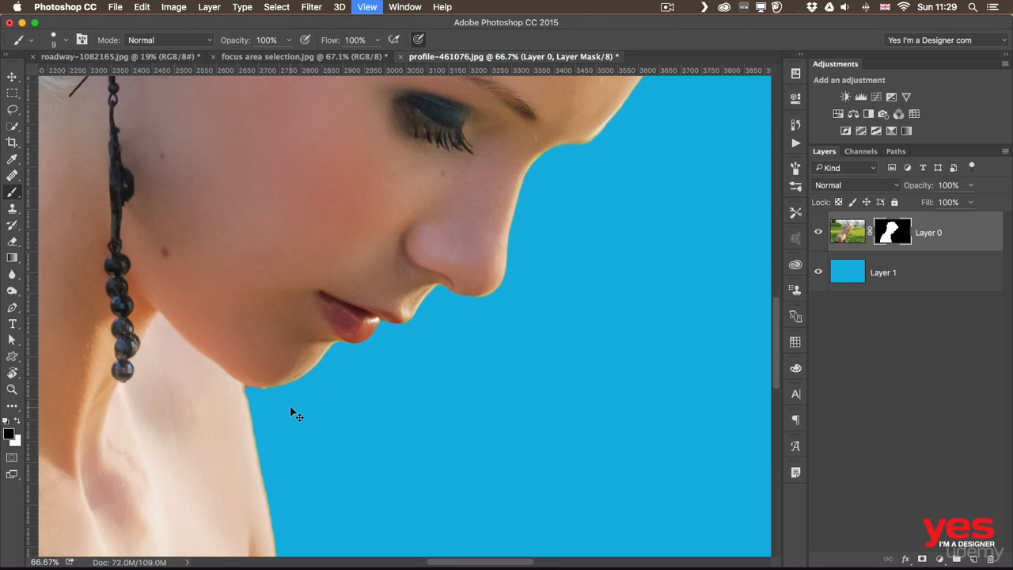
pyautogui.scroll(4, 292, 412)
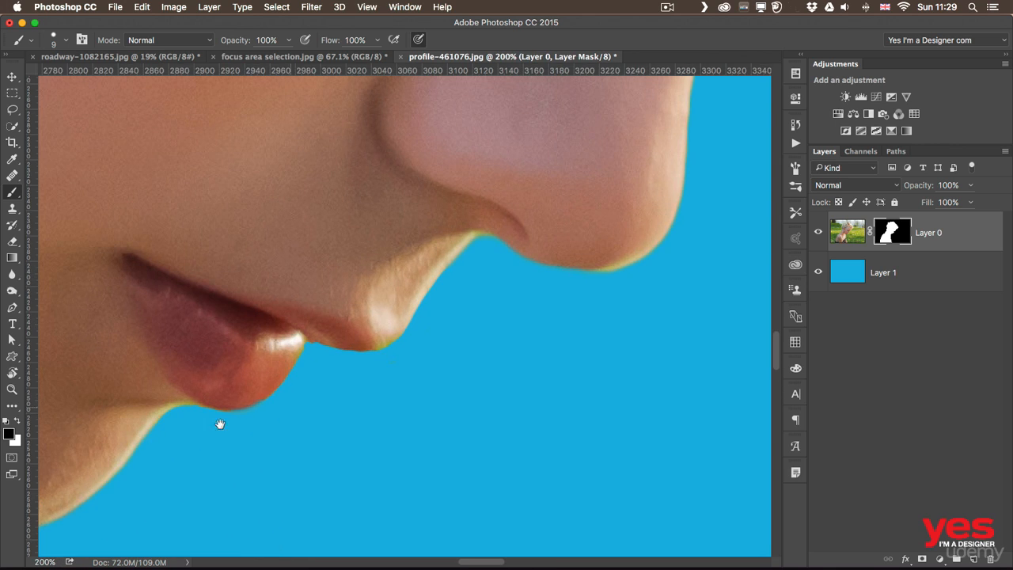
pyautogui.moveTo(219, 423); pyautogui.dragTo(535, 335)
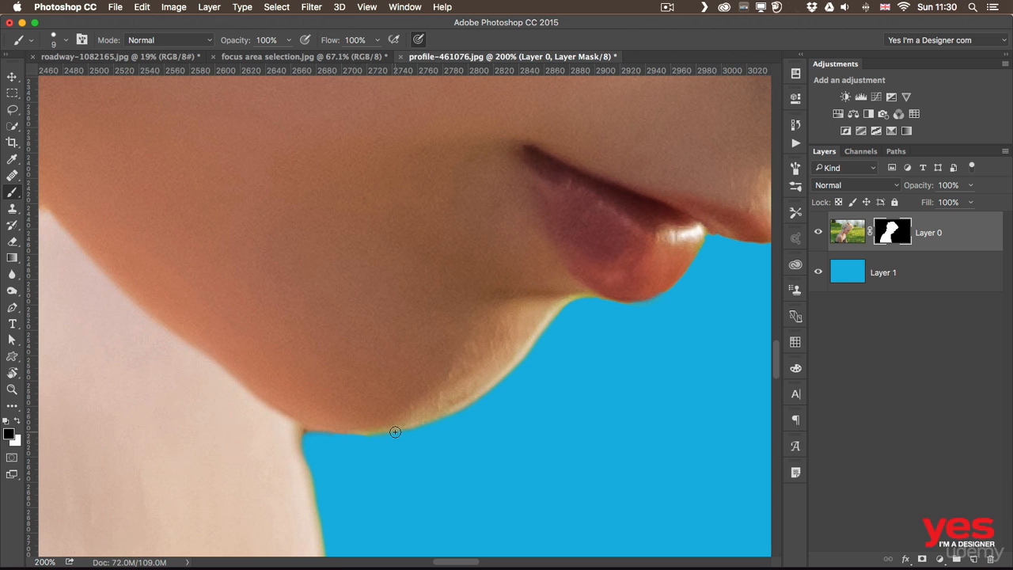
# Review the whole cutout against the blue background, and view Layer 0's mask on its own before returning to the composite
pyautogui.press('super+minus')
pyautogui.press('super+minus')
pyautogui.press('super+minus')
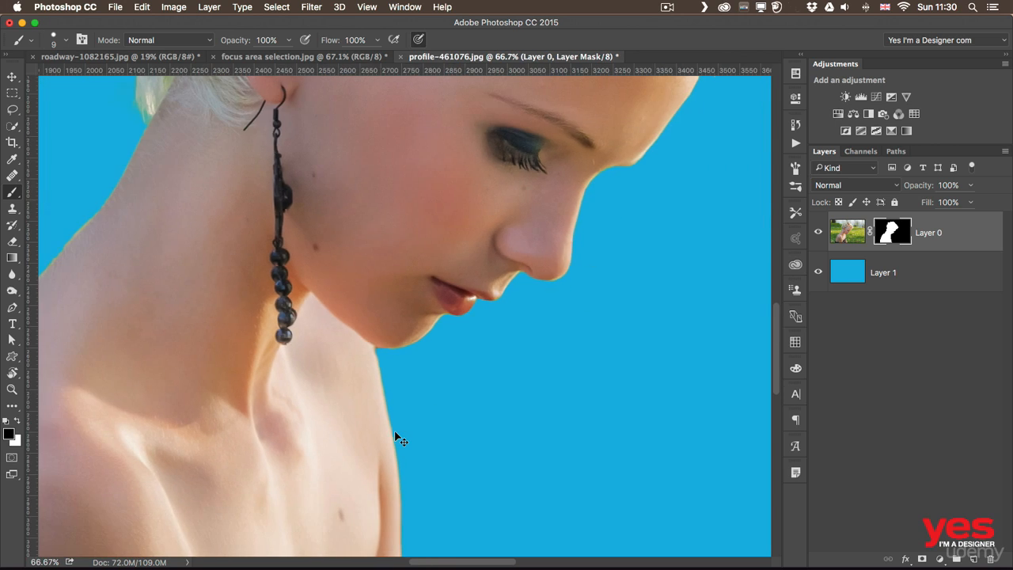
pyautogui.press('super+minus')
pyautogui.press('super+minus')
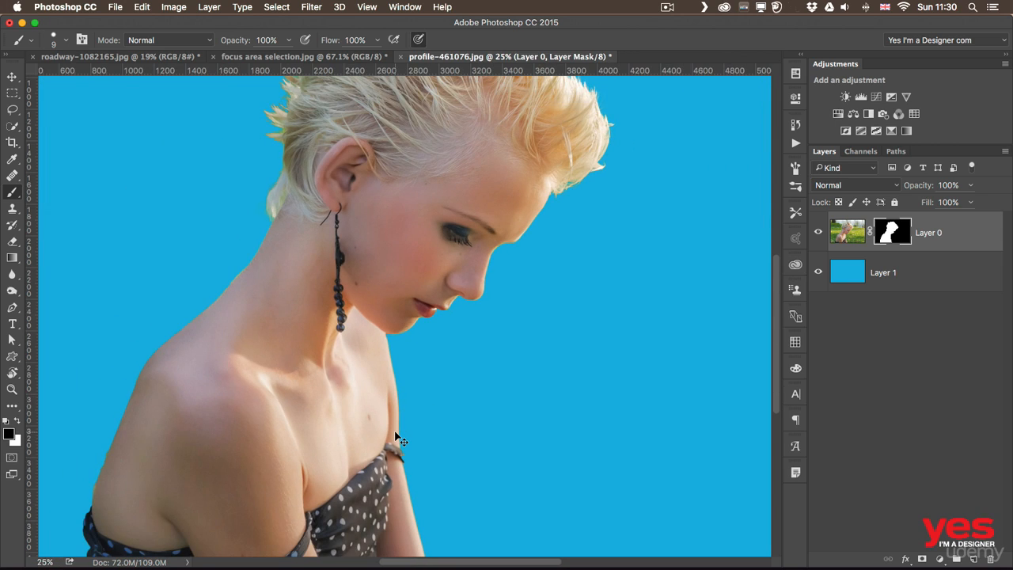
pyautogui.press('super+minus')
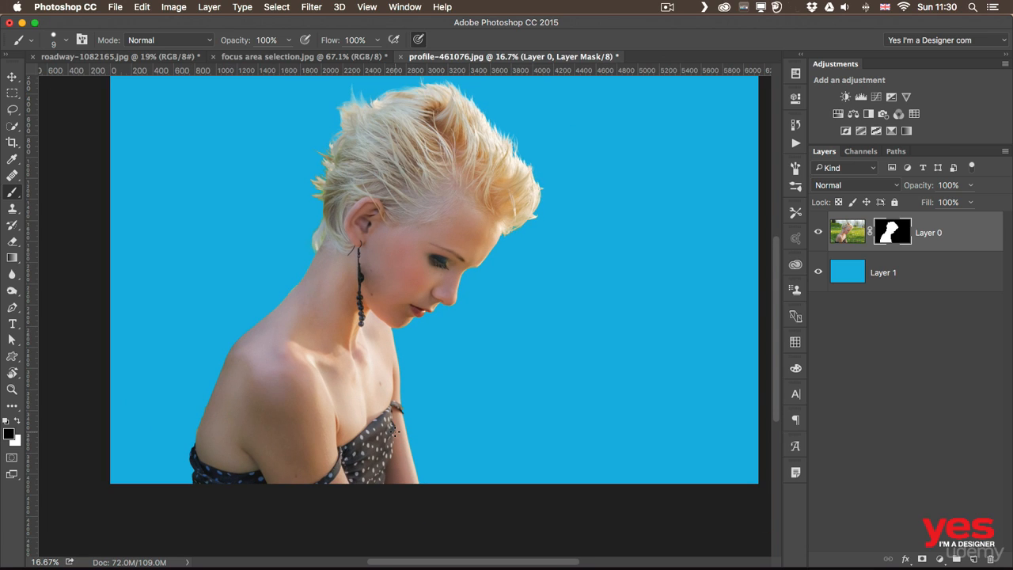
pyautogui.moveTo(429, 210); pyautogui.dragTo(398, 260)
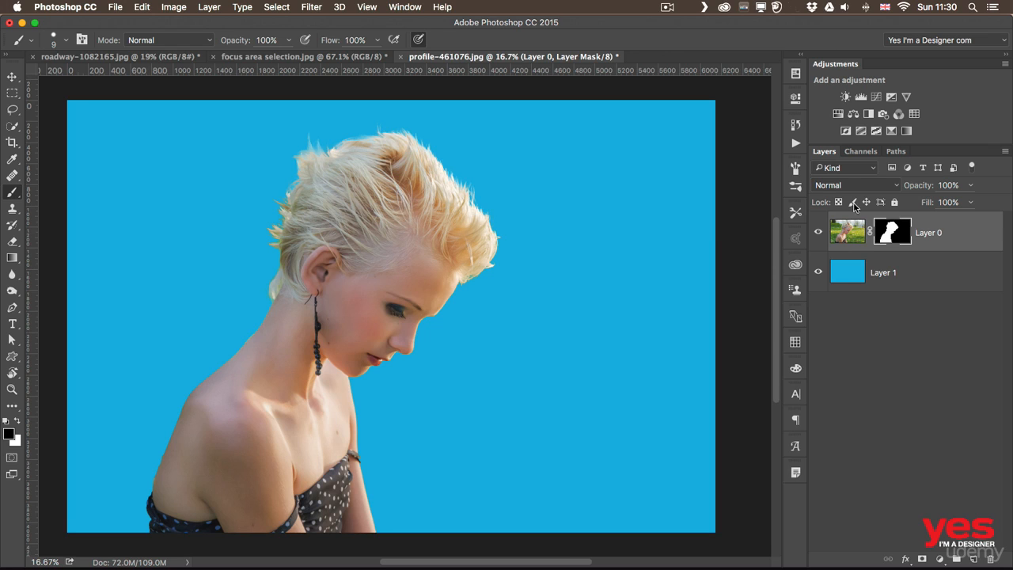
pyautogui.keyDown('alt'); pyautogui.click(890, 231); pyautogui.keyUp('alt')
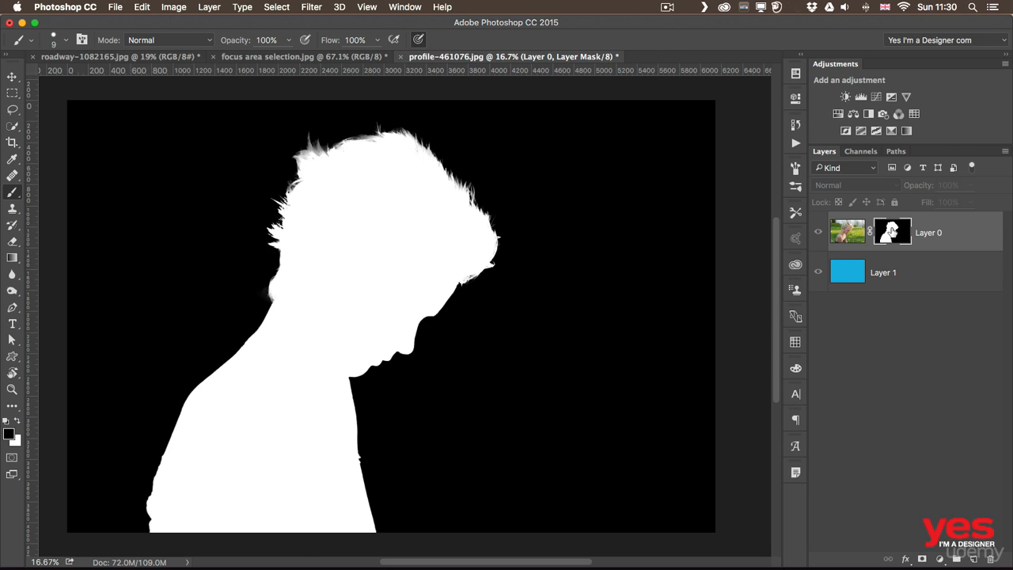
pyautogui.keyDown('alt'); pyautogui.click(891, 230); pyautogui.keyUp('alt')
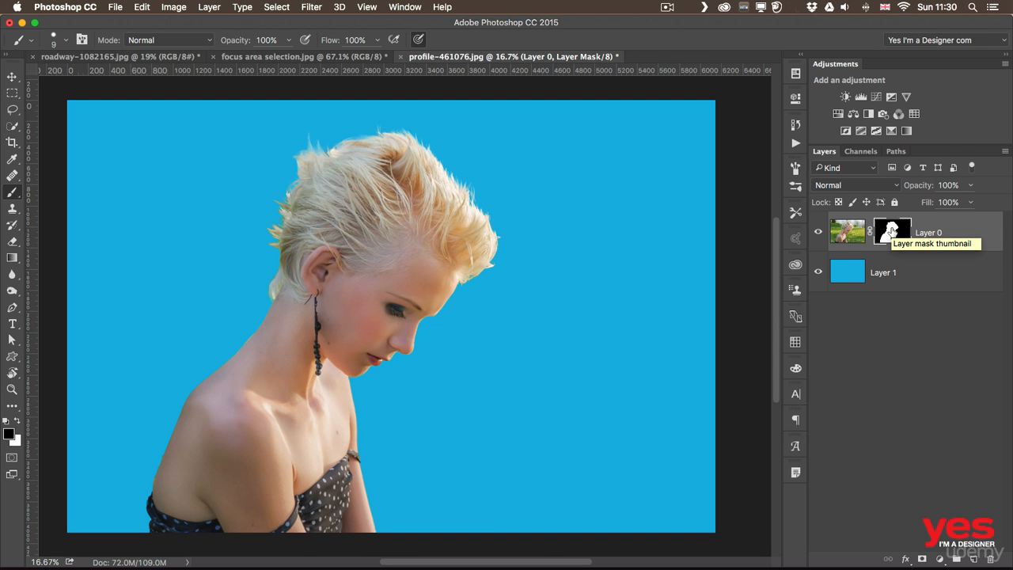